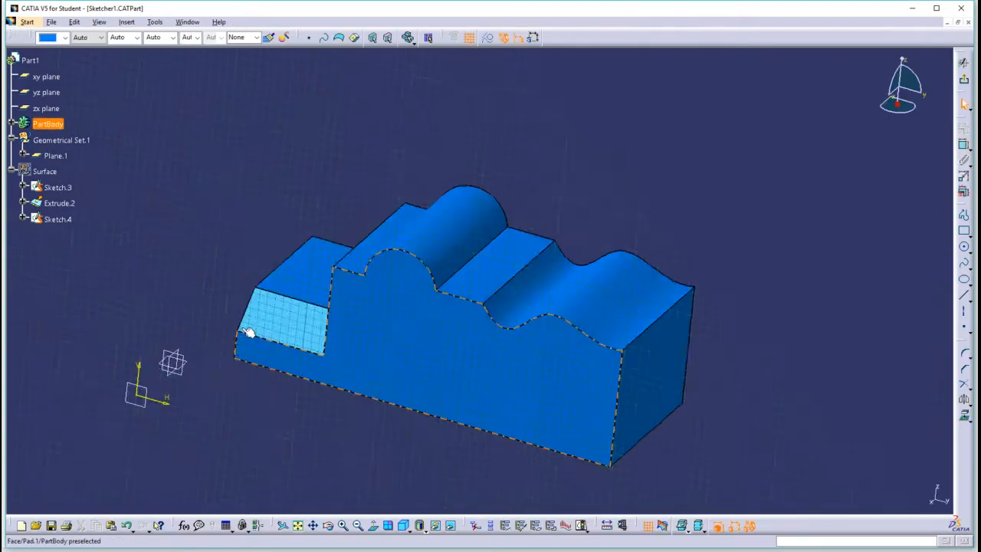
Sketch a circle on the offset plane in front of the pad's side face and exit the sketch.
click(965, 247)
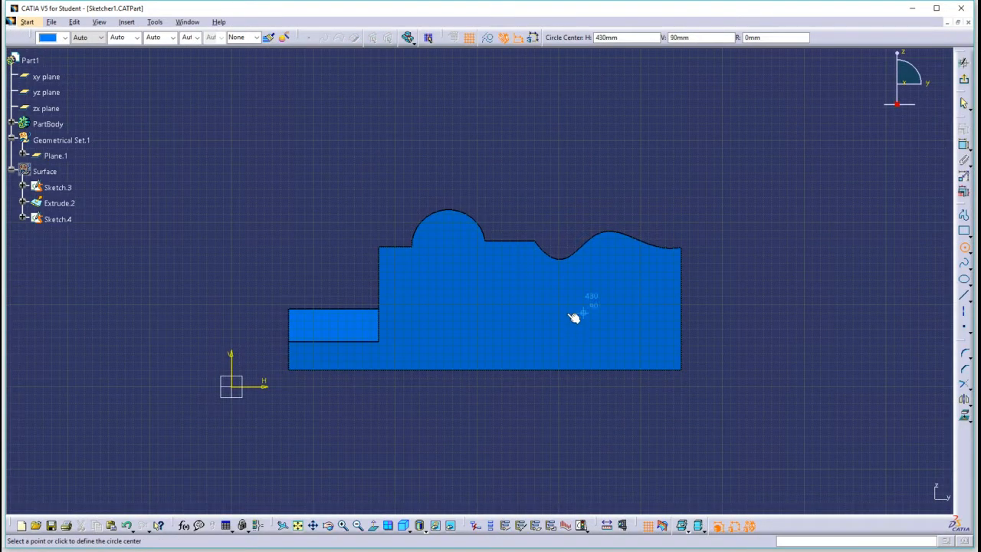
click(476, 312)
click(495, 298)
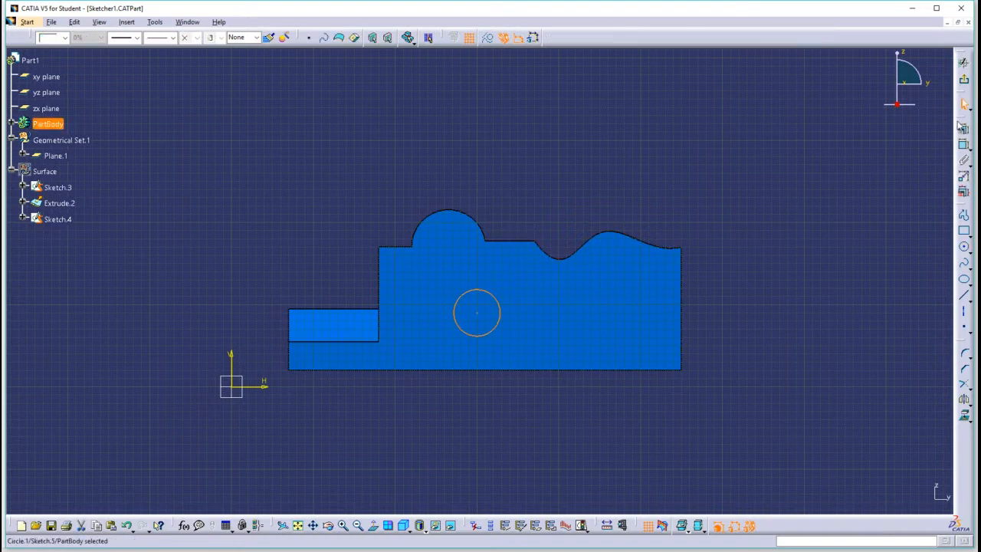
click(964, 61)
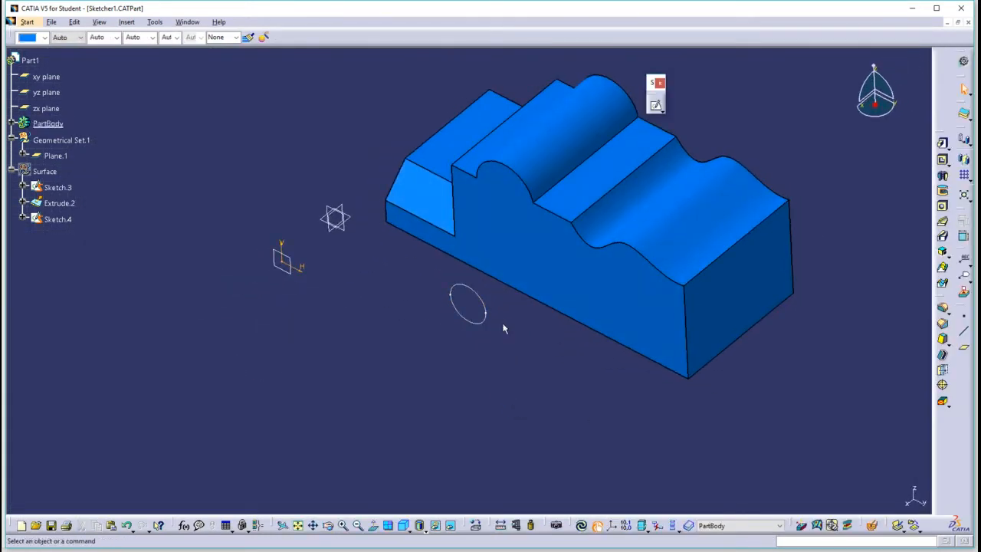
Move Plane.1 away from the yz plane to an offset of 220 mm.
middle_drag(509, 253, 362, 252)
double_click(335, 214)
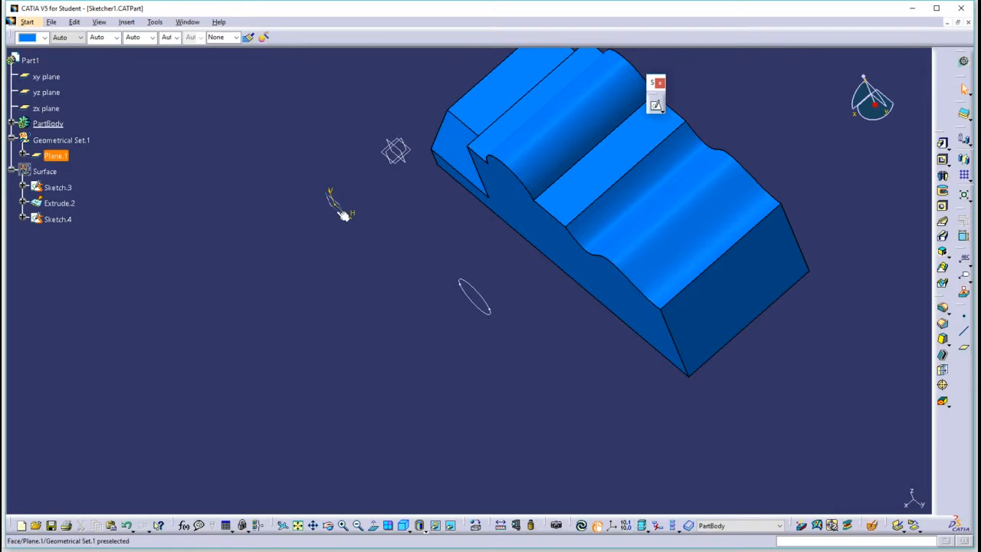
drag(324, 218, 238, 264)
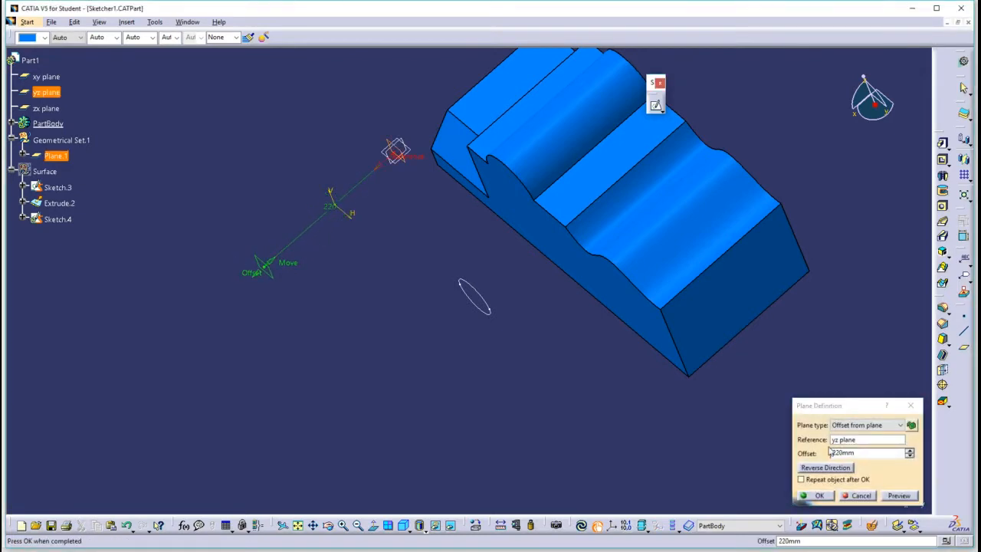
click(818, 496)
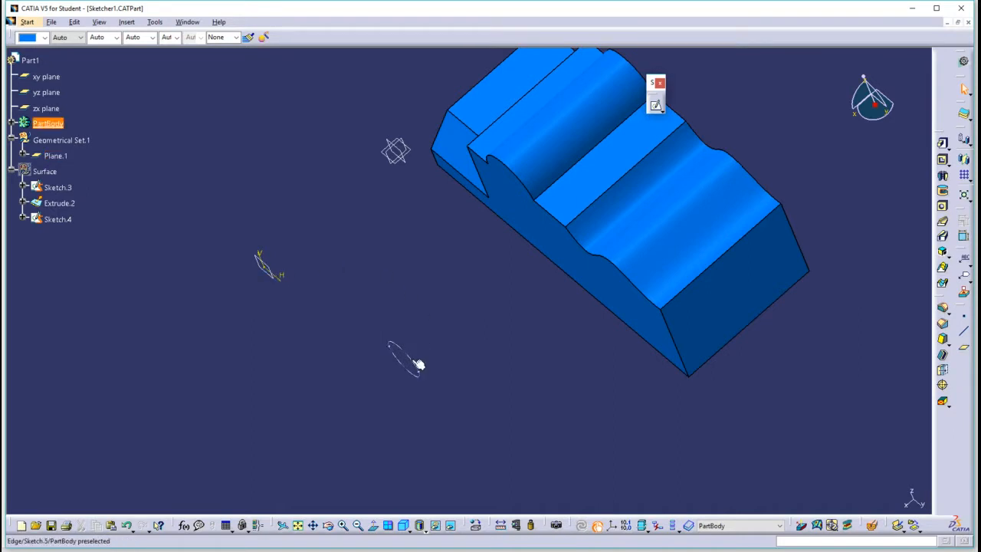
Sketch a circle of about 28 mm radius directly on the pad's vertical step face and exit the sketch.
middle_drag(474, 262, 527, 224)
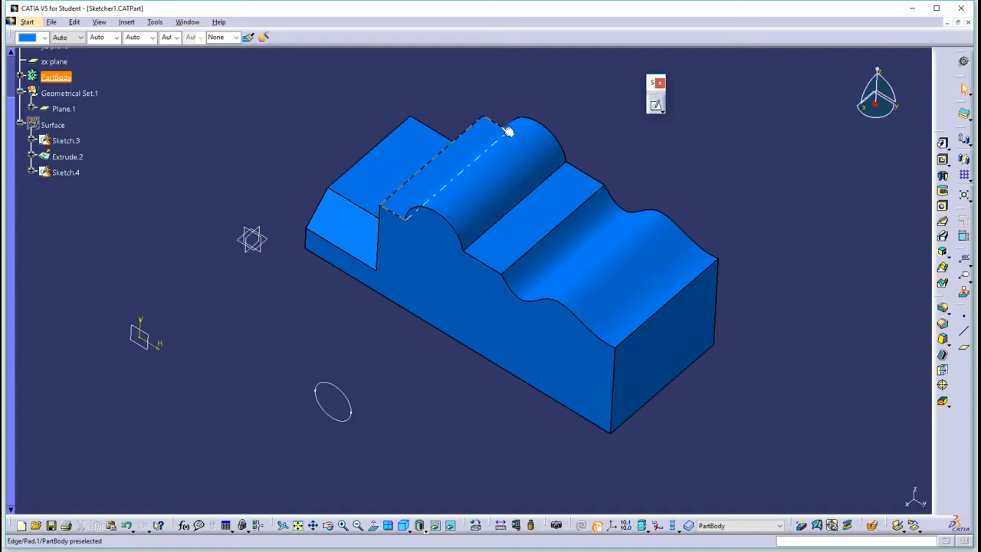
click(656, 105)
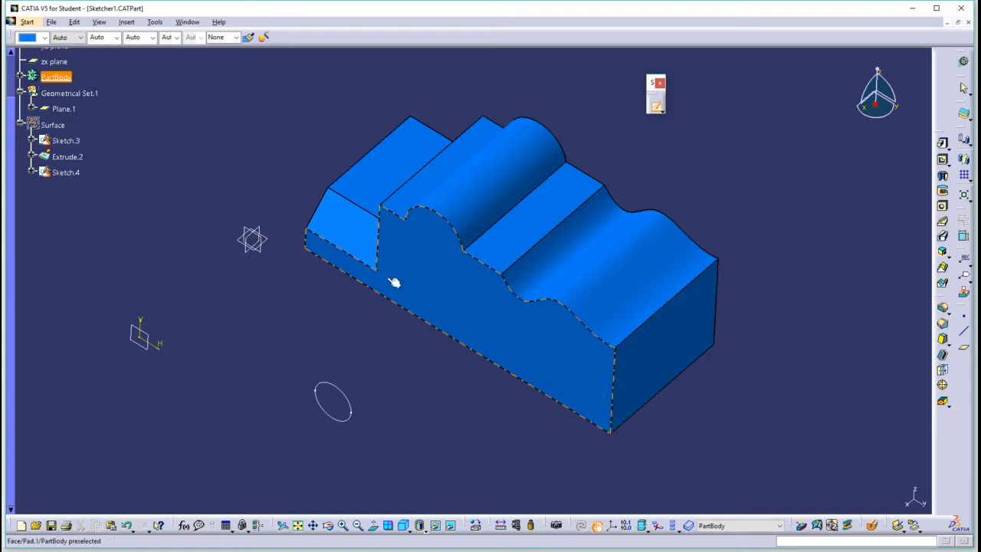
middle_drag(430, 279, 630, 227)
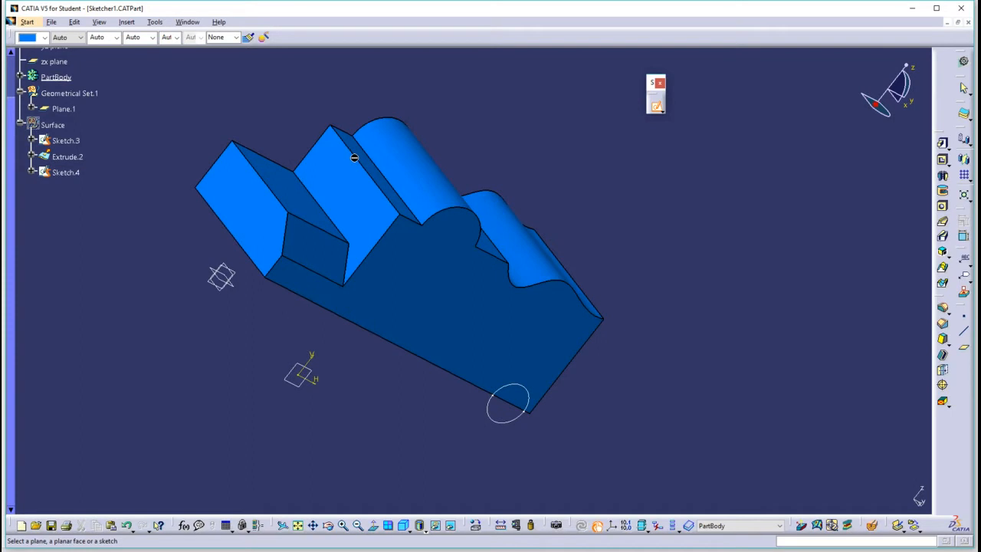
click(346, 186)
middle_drag(371, 243, 662, 118)
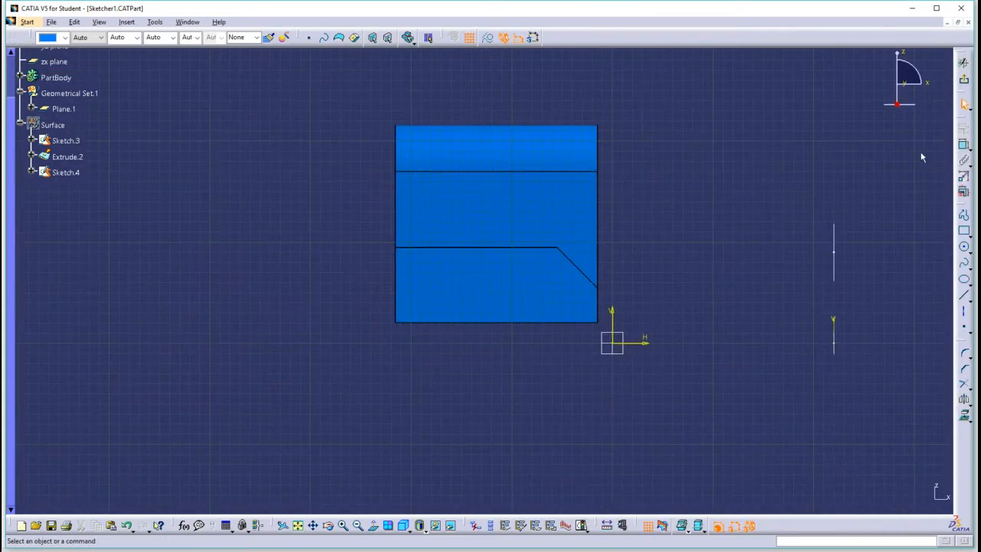
click(964, 247)
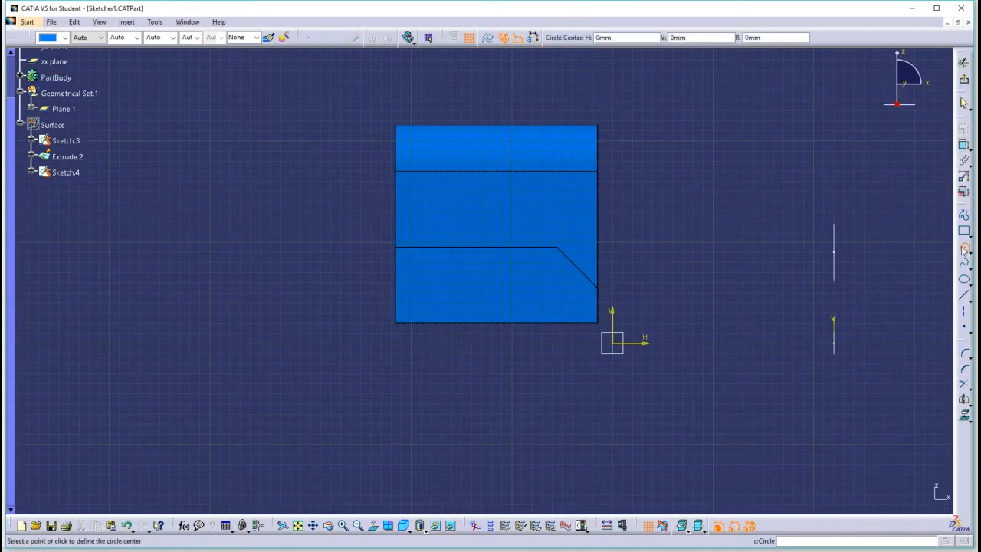
click(480, 198)
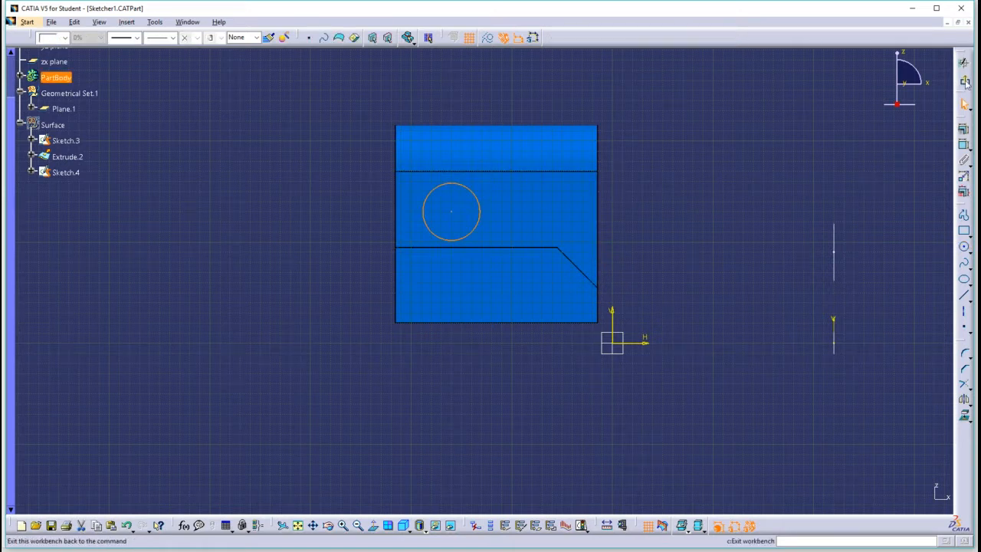
click(964, 82)
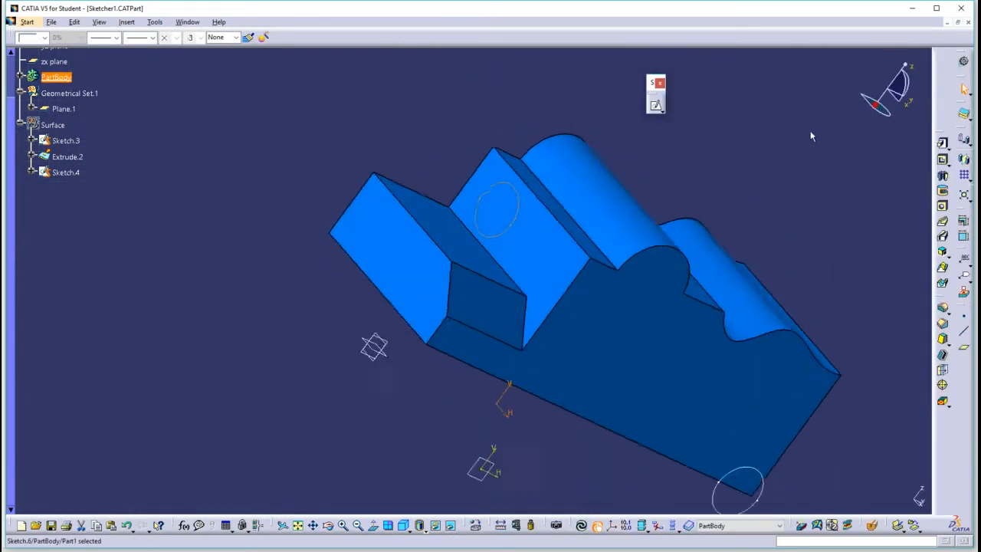
Edit the pad's profile sketch, moving the vertical step line outward to shorten the low ledge, and update the part.
middle_drag(464, 219, 417, 201)
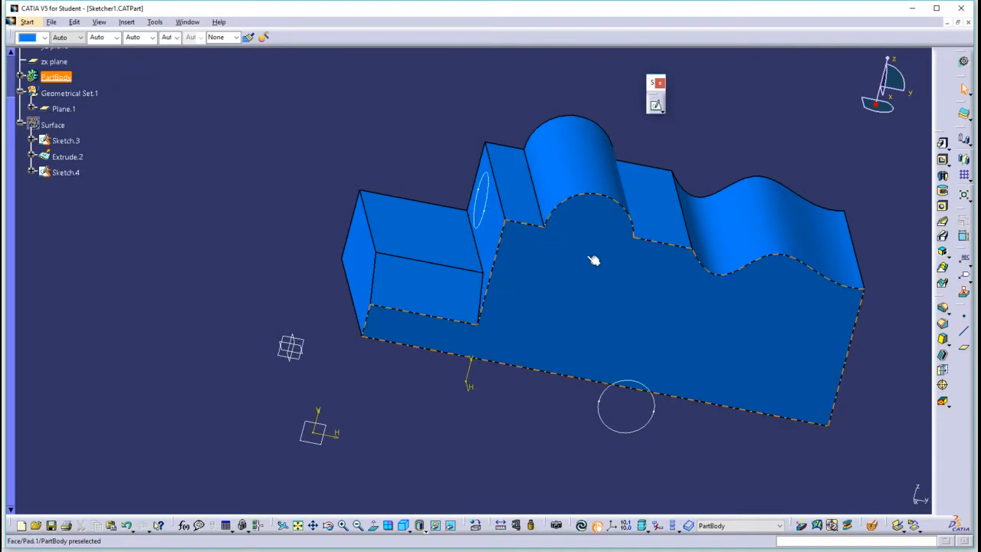
double_click(521, 196)
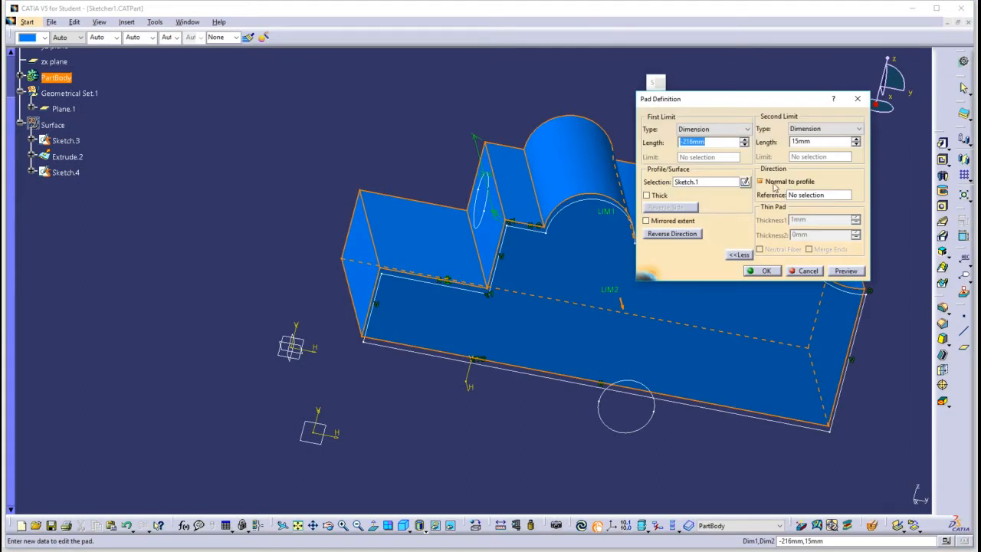
click(744, 182)
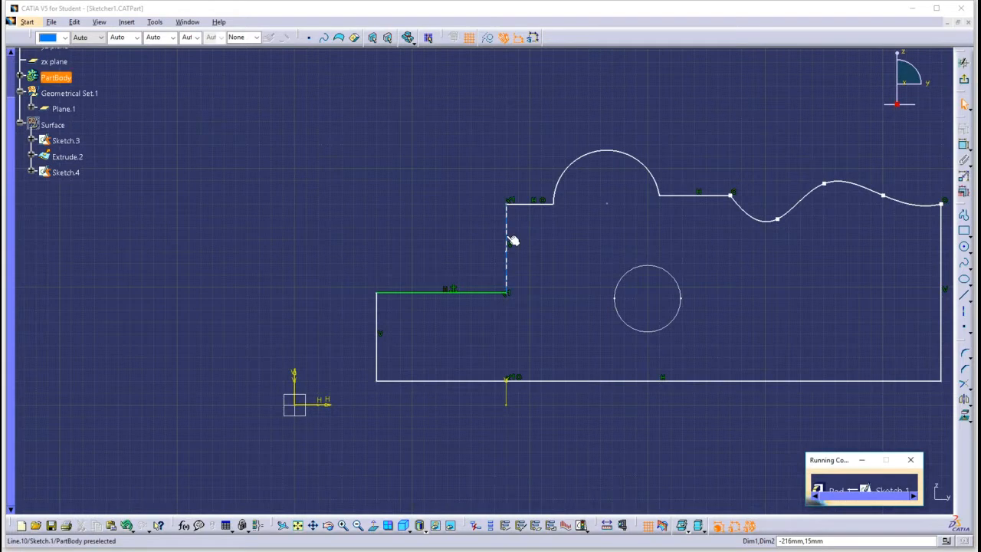
drag(509, 237, 436, 241)
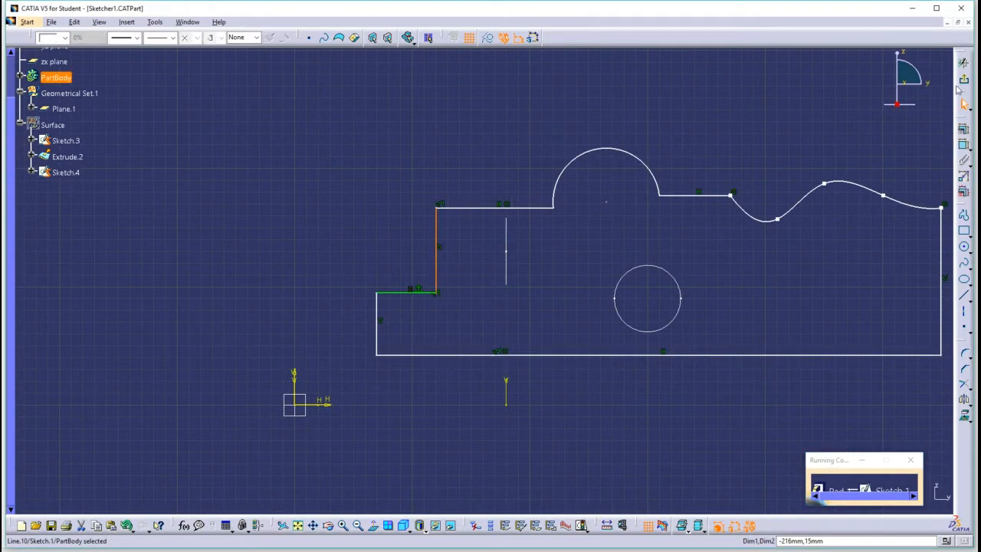
click(965, 83)
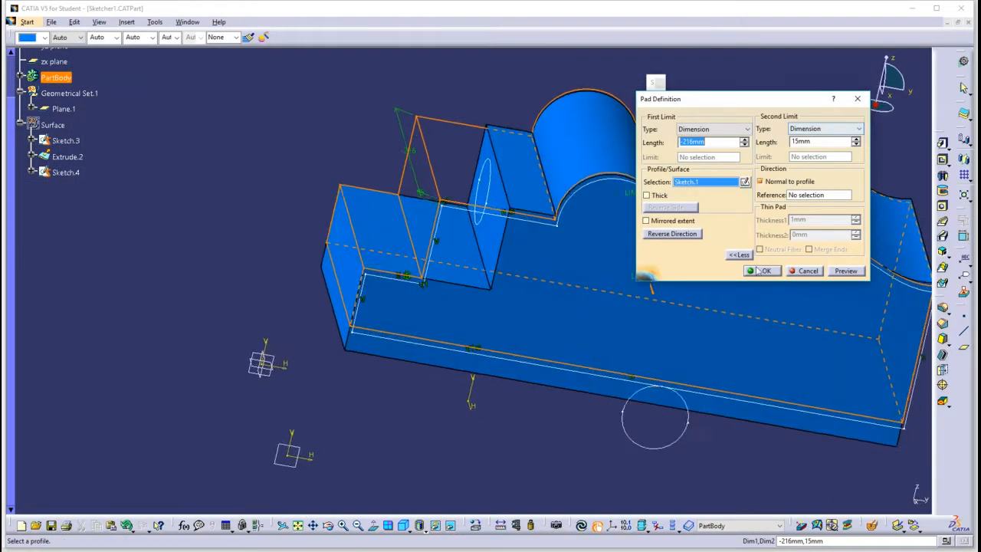
click(751, 270)
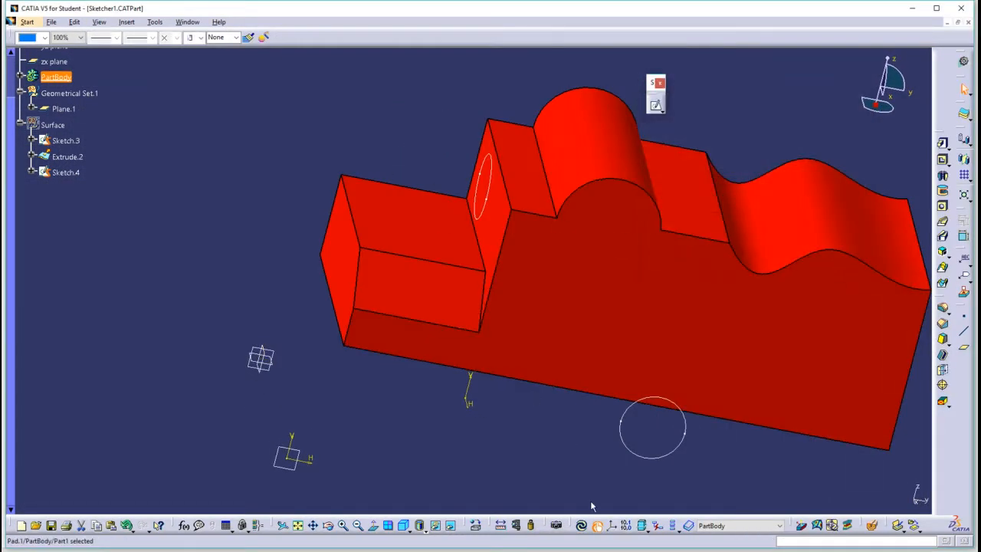
click(583, 527)
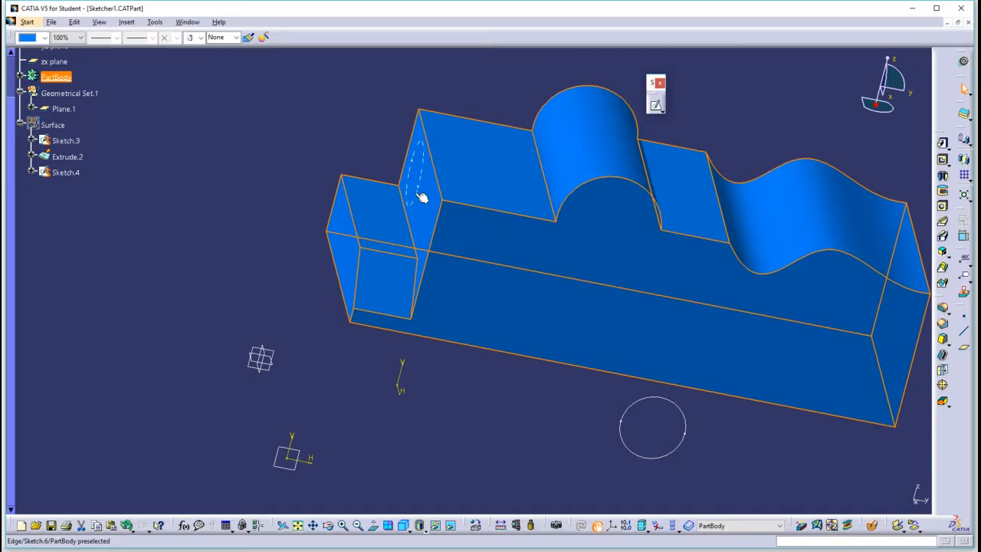
Cut a pocket from the circle on the step face, reversing its direction into the solid and setting the depth to -16 mm.
middle_drag(624, 270, 675, 247)
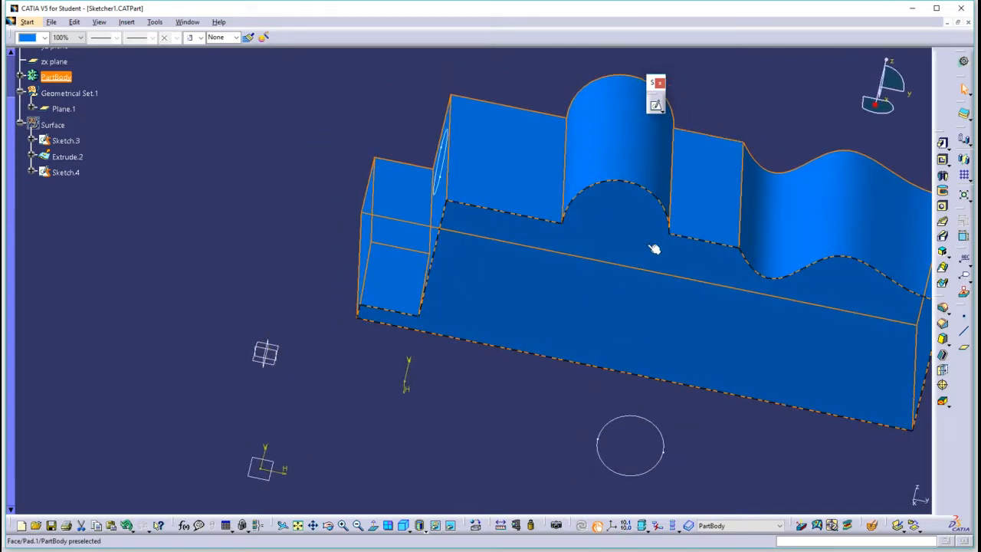
middle_drag(465, 230, 416, 186)
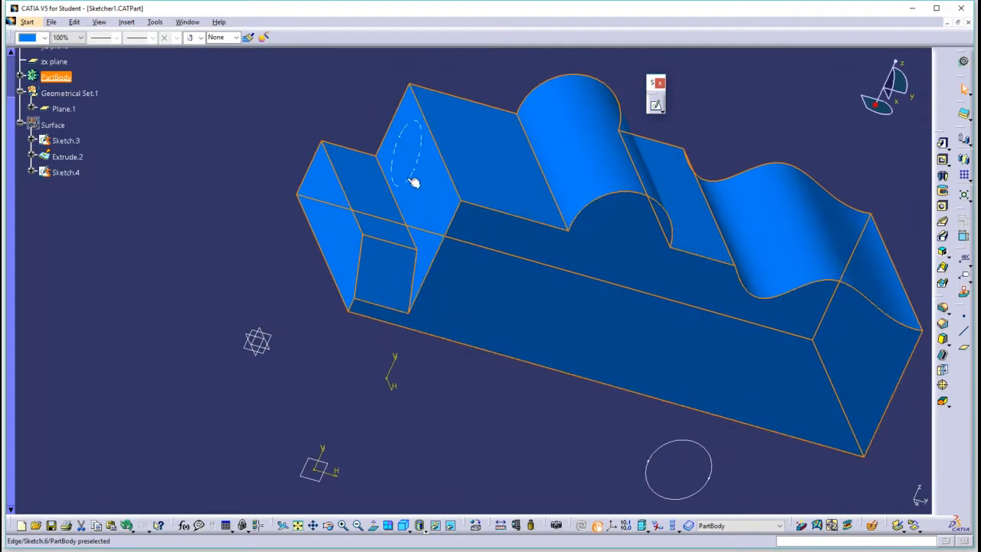
click(943, 160)
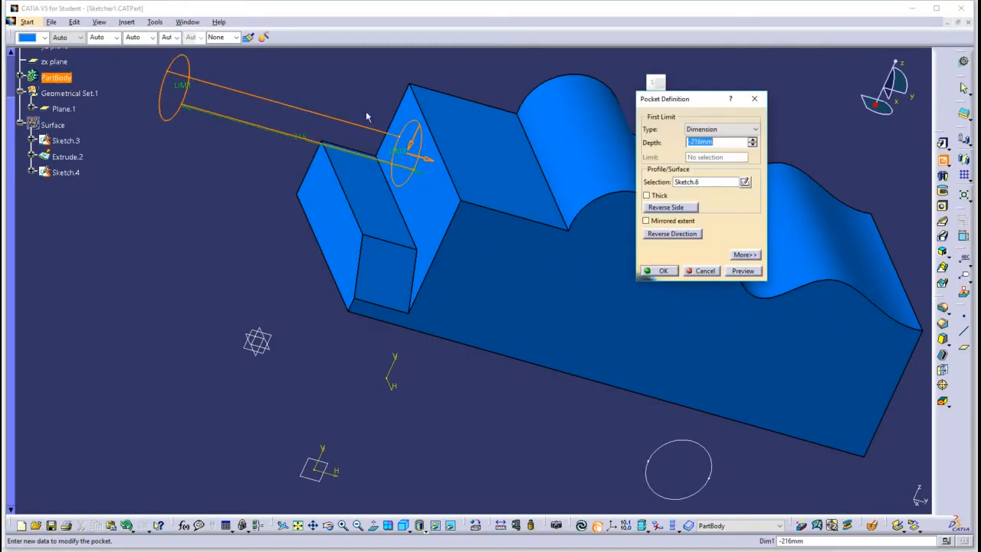
click(670, 234)
middle_drag(584, 206, 538, 207)
drag(538, 207, 335, 178)
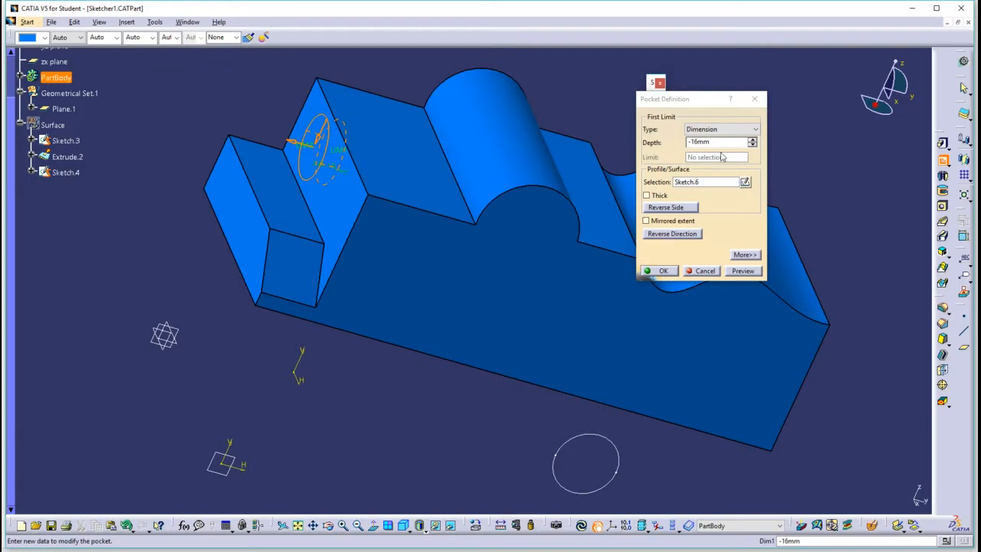
double_click(688, 143)
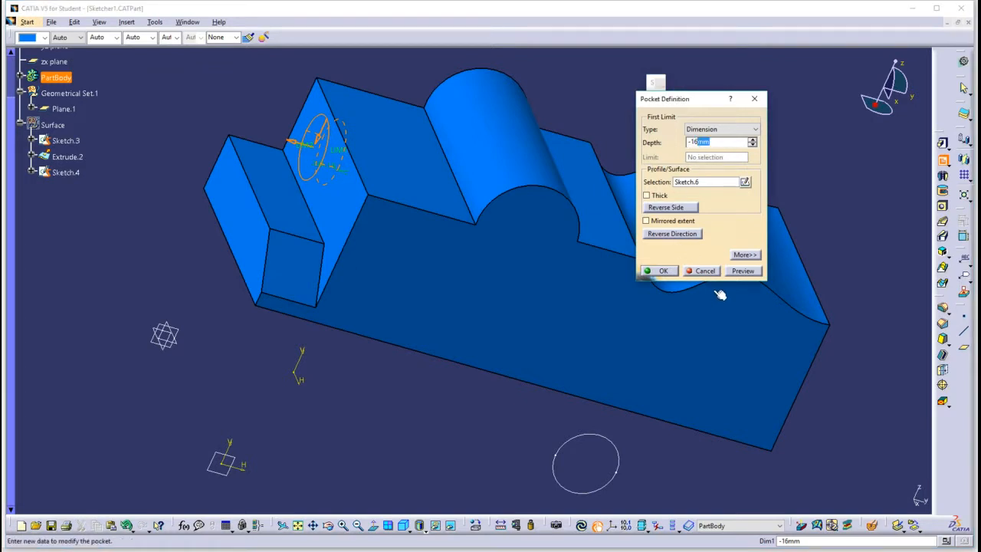
click(664, 271)
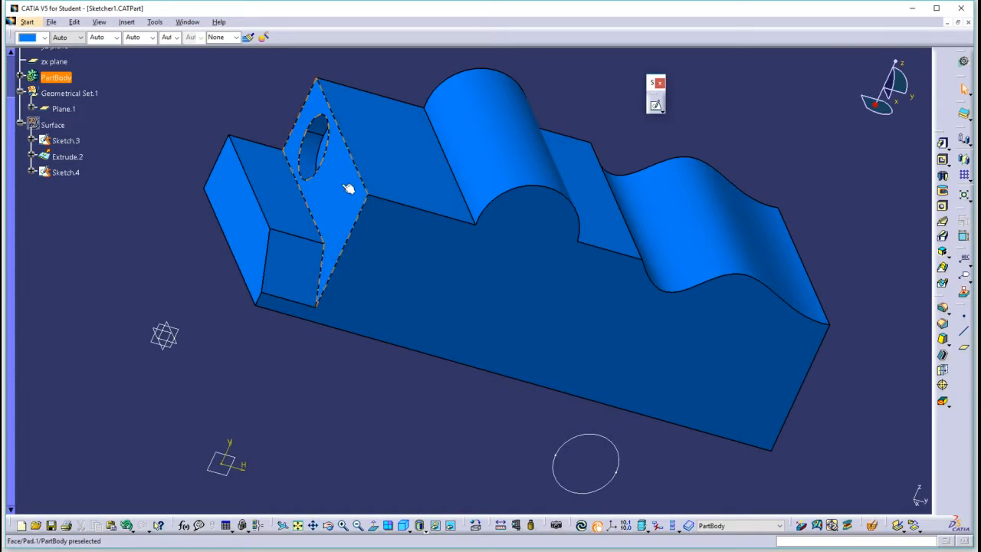
Edit the pad's profile sketch, moving the vertical step line inward toward the semicircular bump, and update the part.
double_click(413, 147)
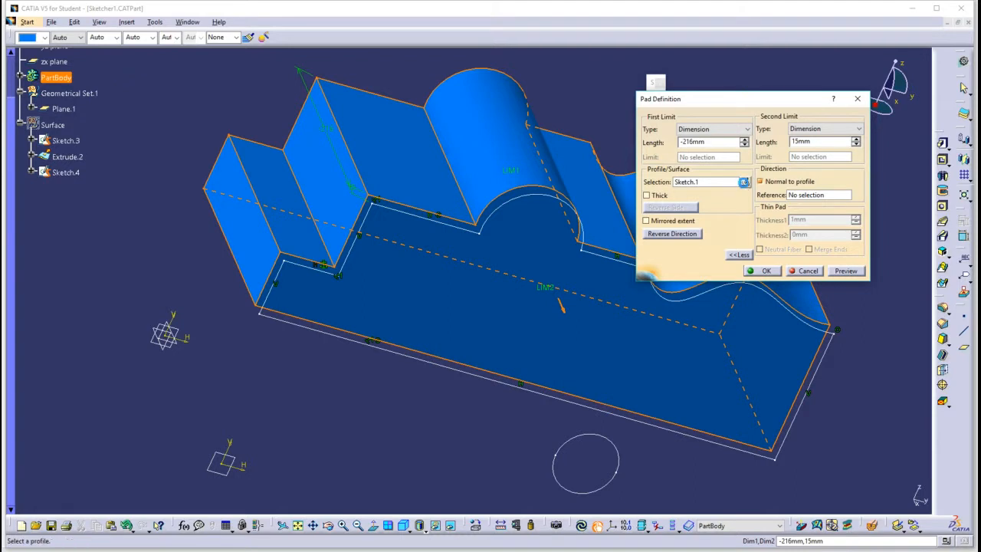
click(746, 182)
mouse_move(358, 281)
mouse_down()
mouse_move(444, 265)
mouse_move(437, 263)
mouse_up()
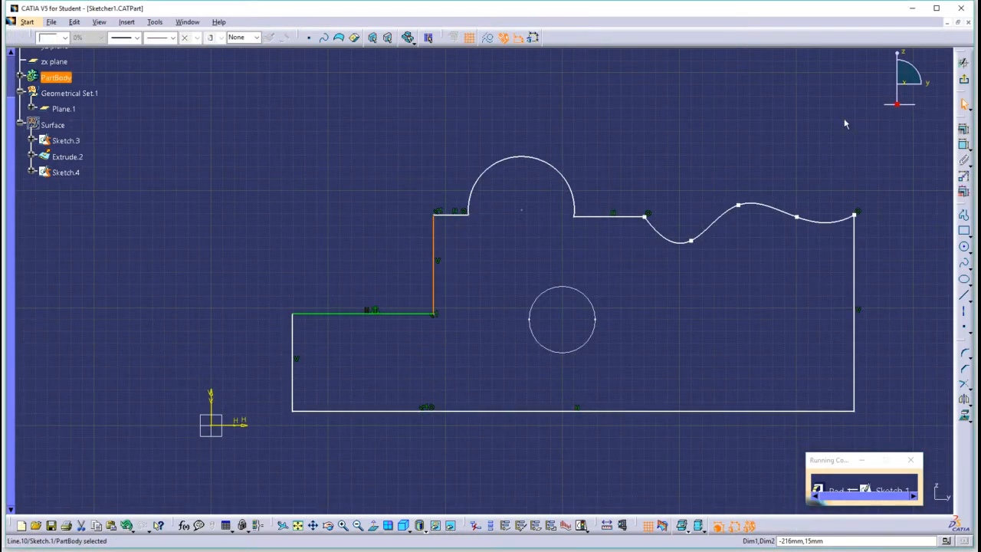
click(964, 79)
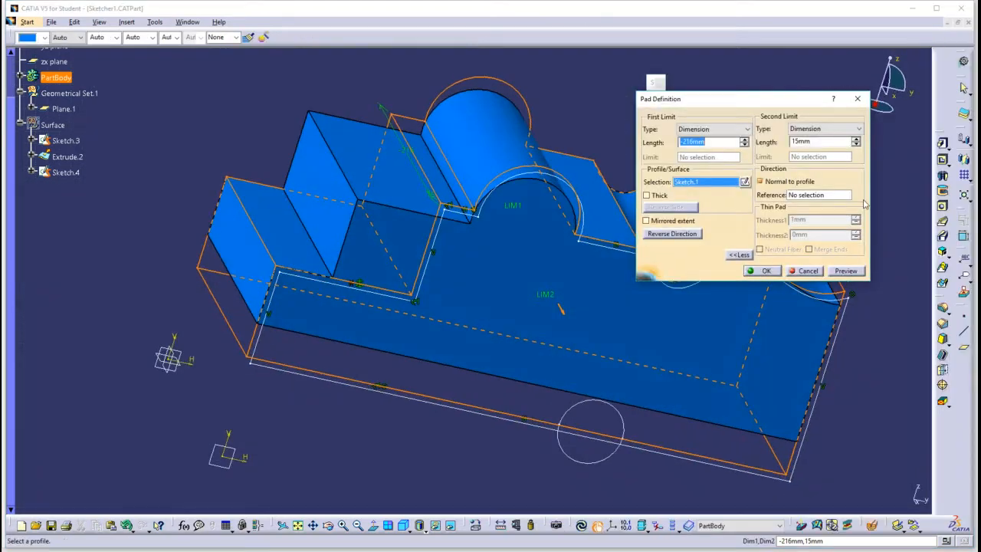
click(776, 272)
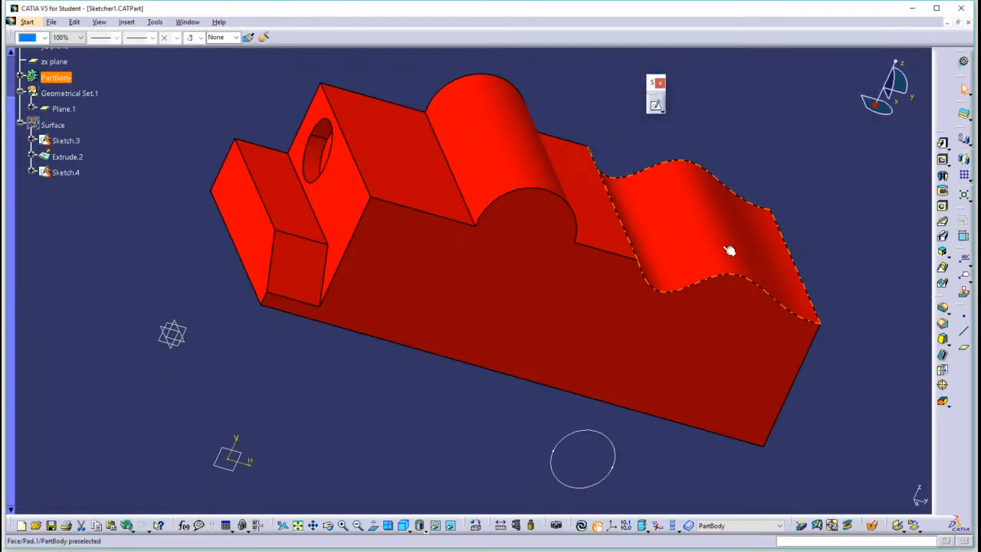
click(582, 526)
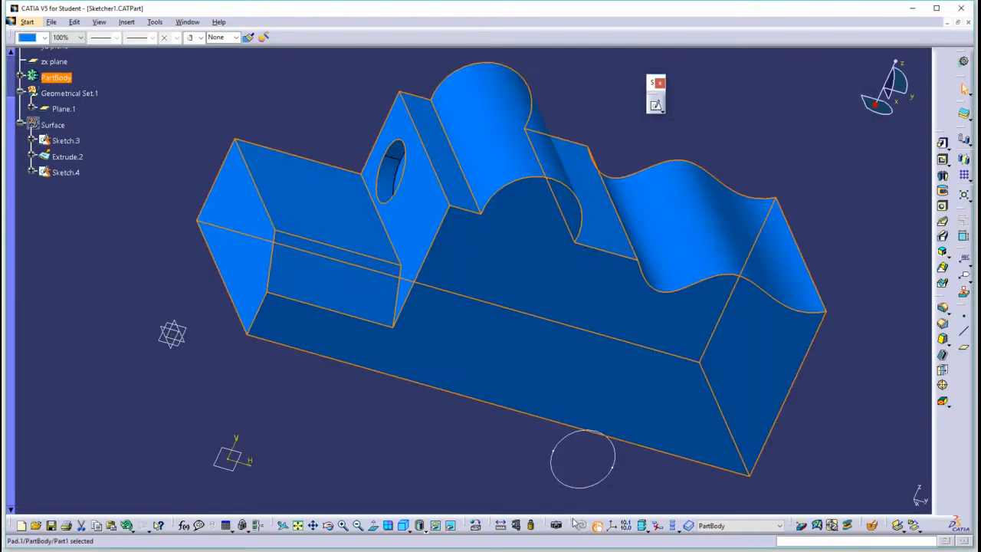
Edit the pad's profile sketch, moving the short horizontal line above the vertical step down so it cuts through the pocket, and update the part.
click(418, 186)
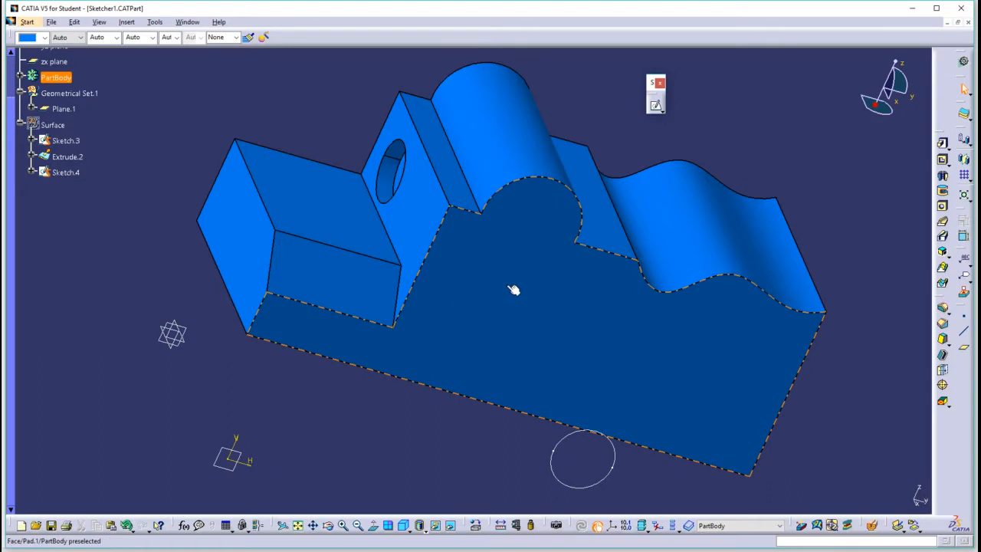
middle_drag(578, 245, 514, 190)
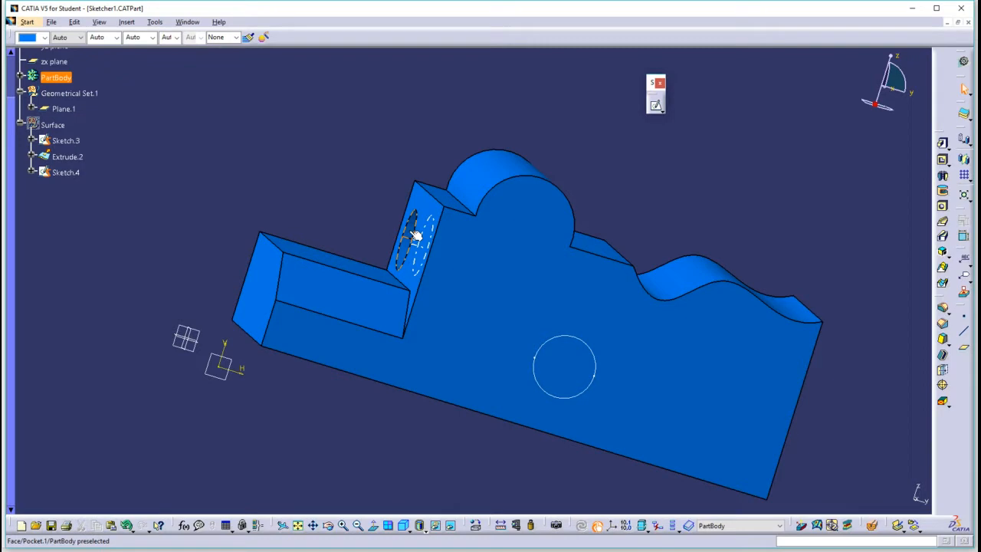
middle_drag(449, 215, 486, 228)
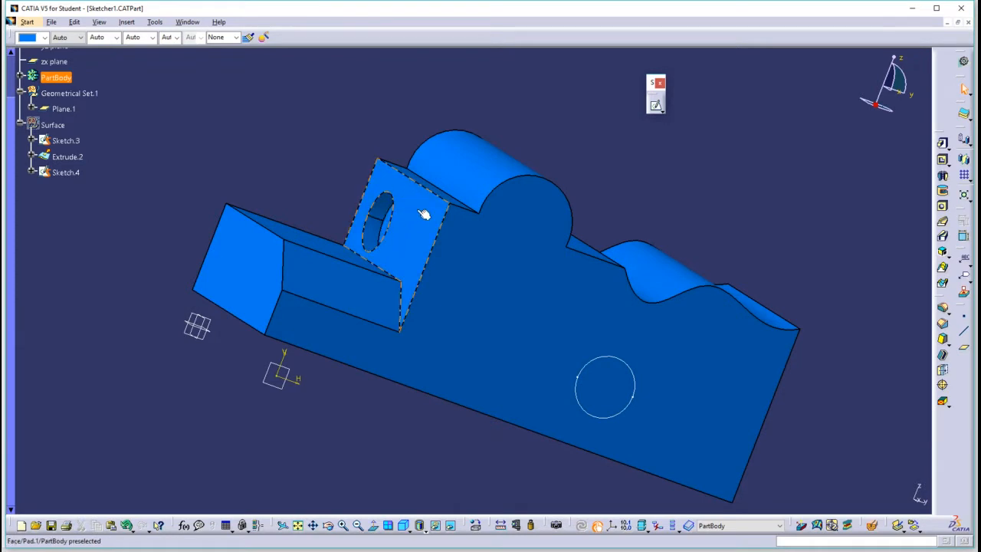
double_click(479, 242)
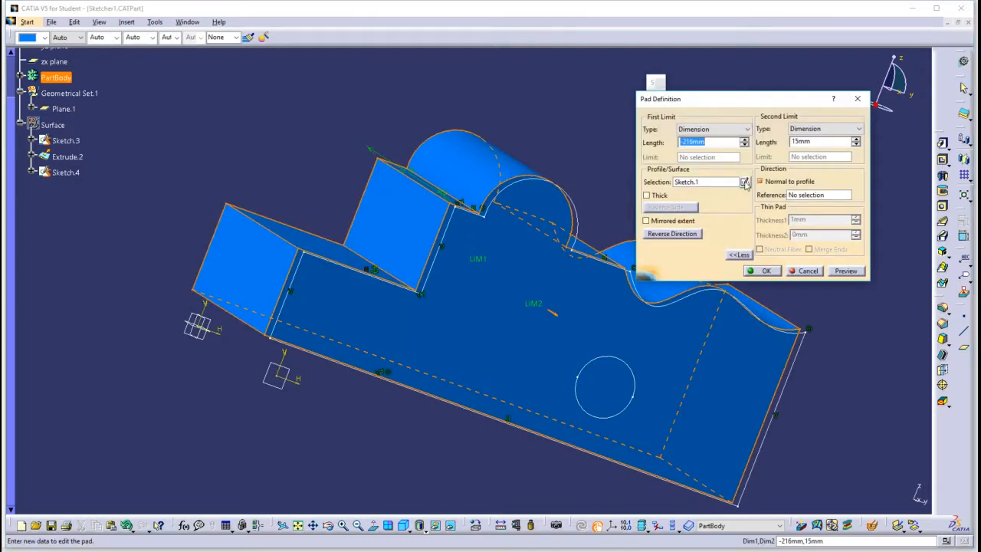
click(744, 182)
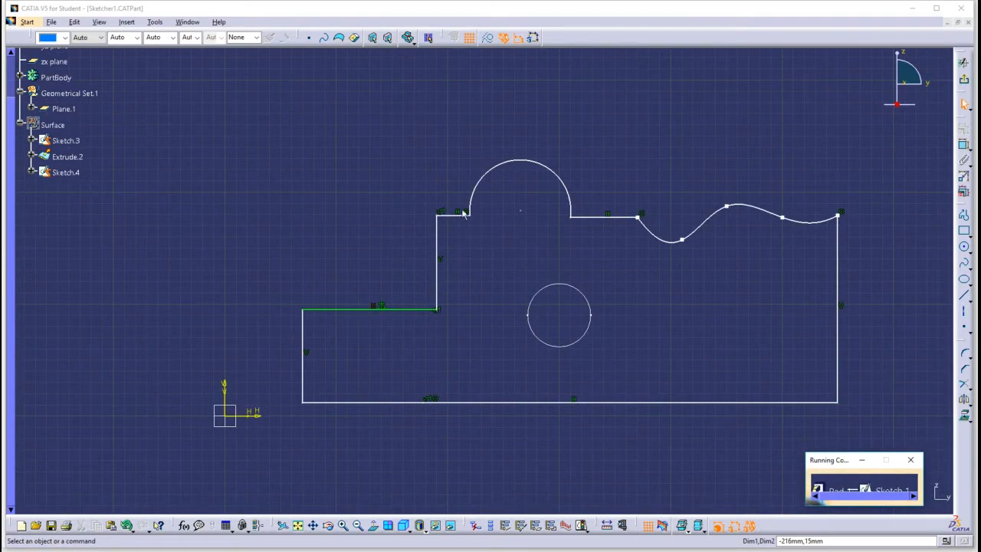
click(457, 219)
drag(457, 219, 457, 257)
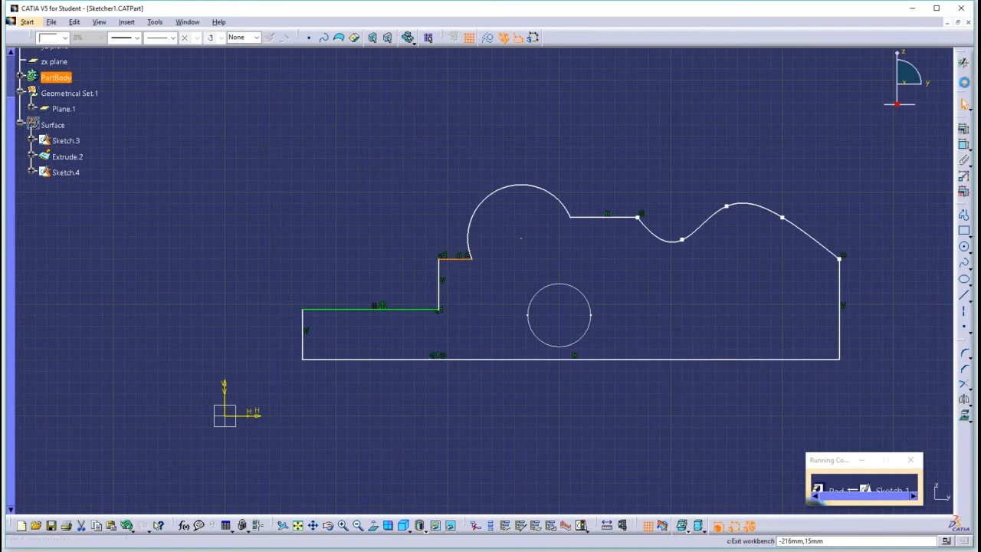
click(963, 63)
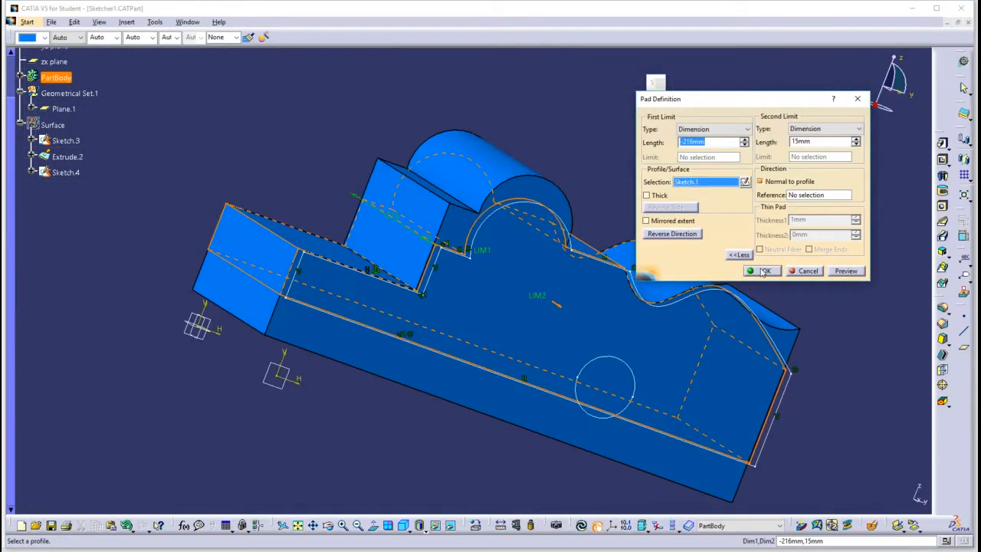
click(765, 271)
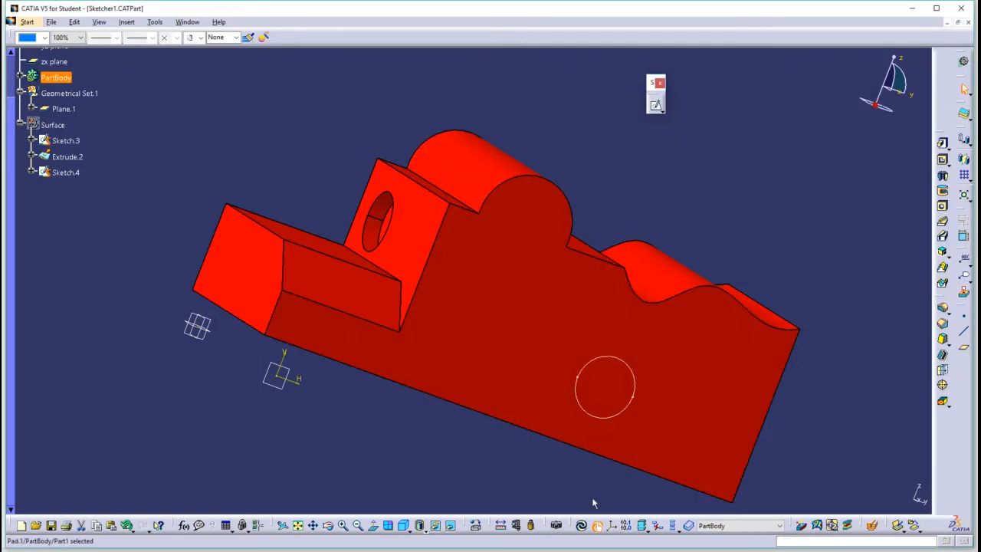
click(582, 527)
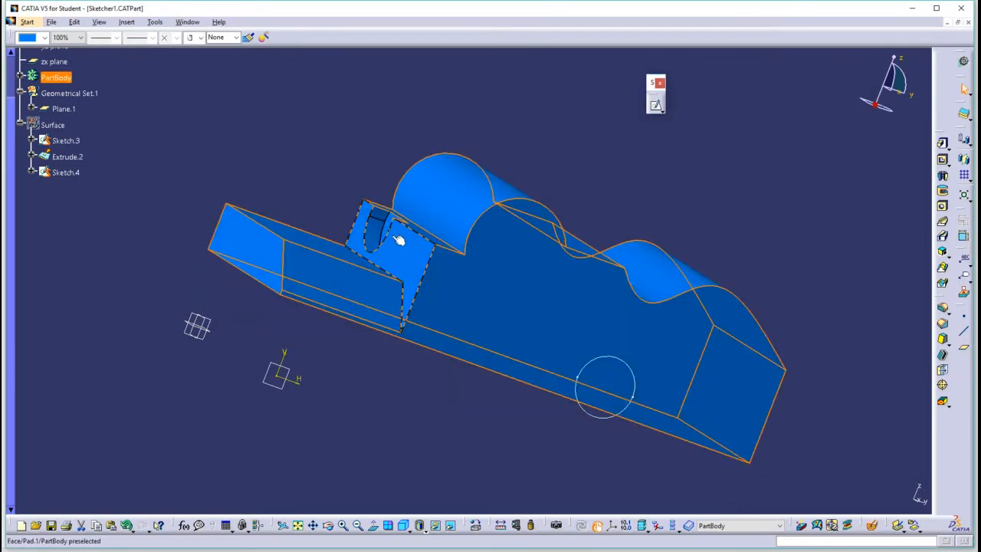
Show the hidden Surface geometrical set beside the solid.
middle_drag(407, 227, 404, 351)
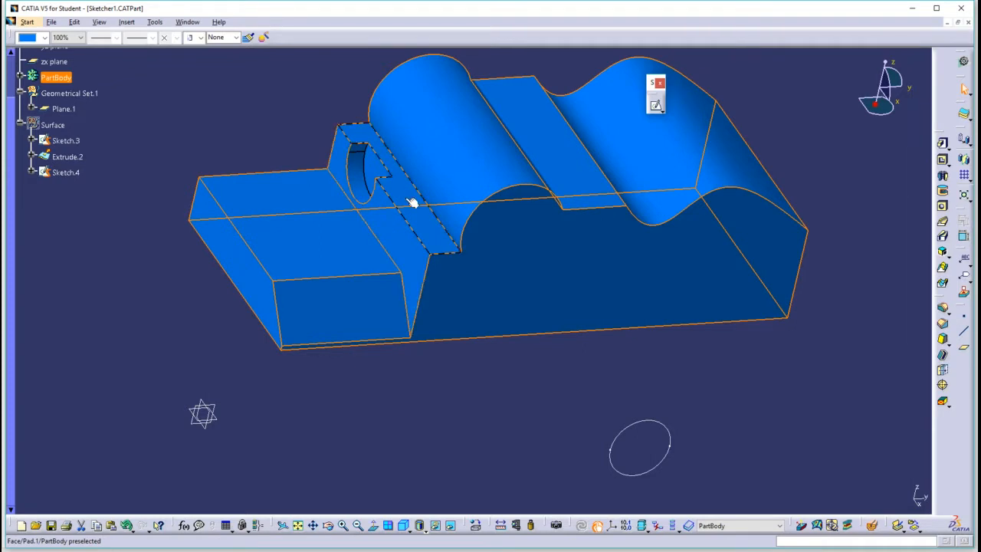
click(608, 313)
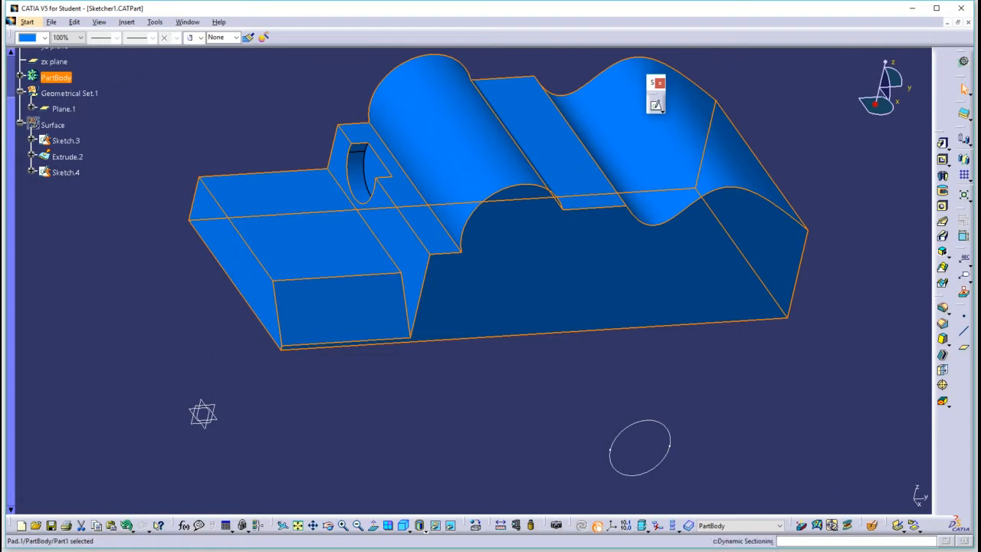
middle_drag(713, 373, 606, 389)
middle_drag(642, 231, 512, 373)
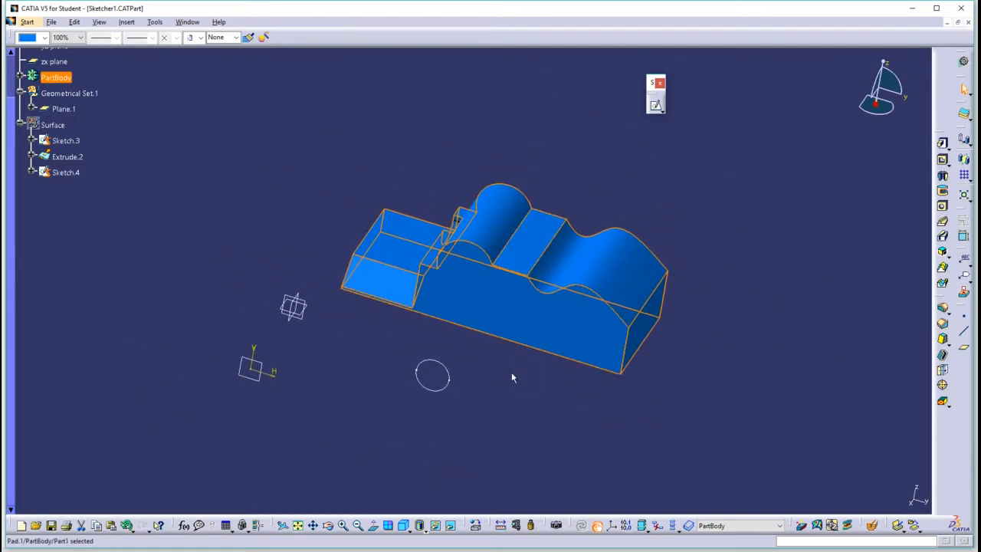
click(512, 374)
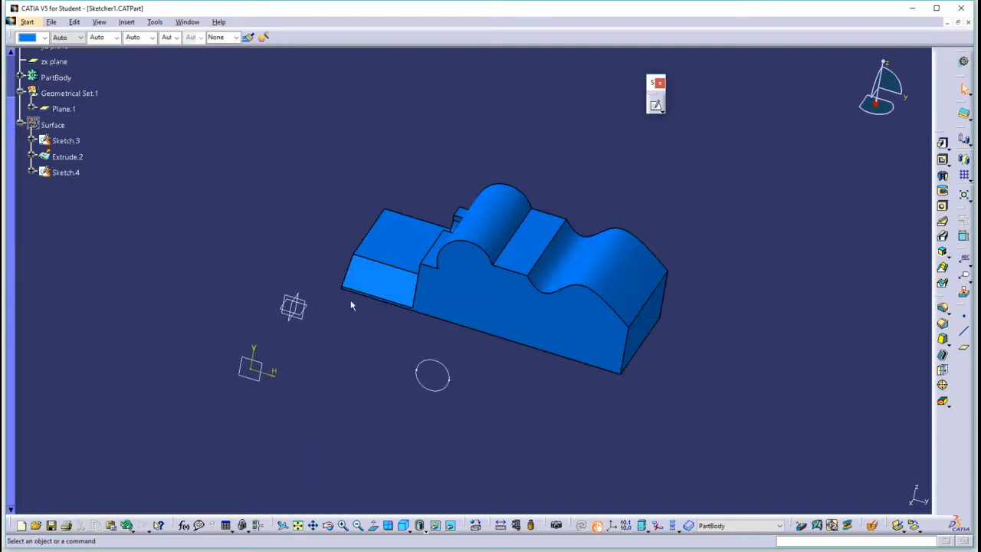
right_click(52, 127)
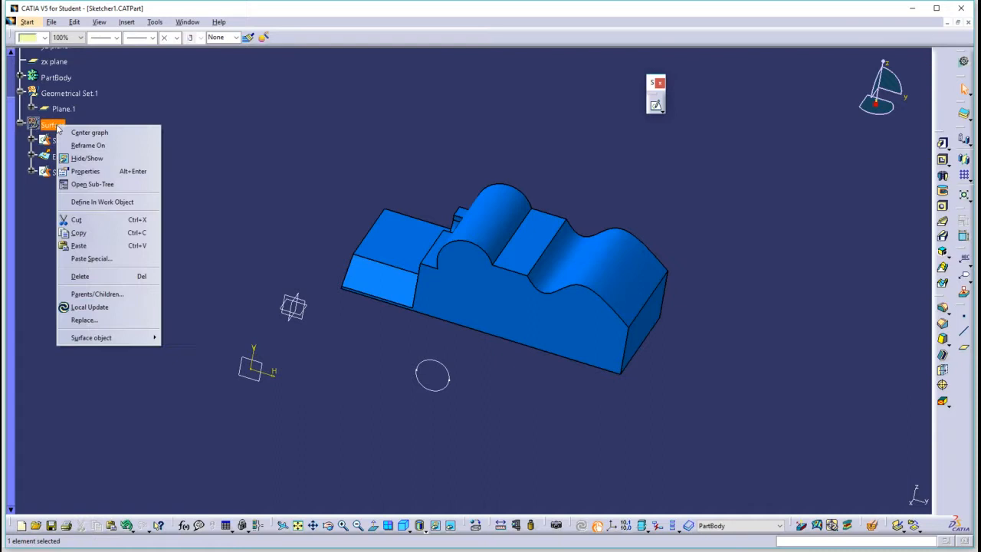
click(95, 159)
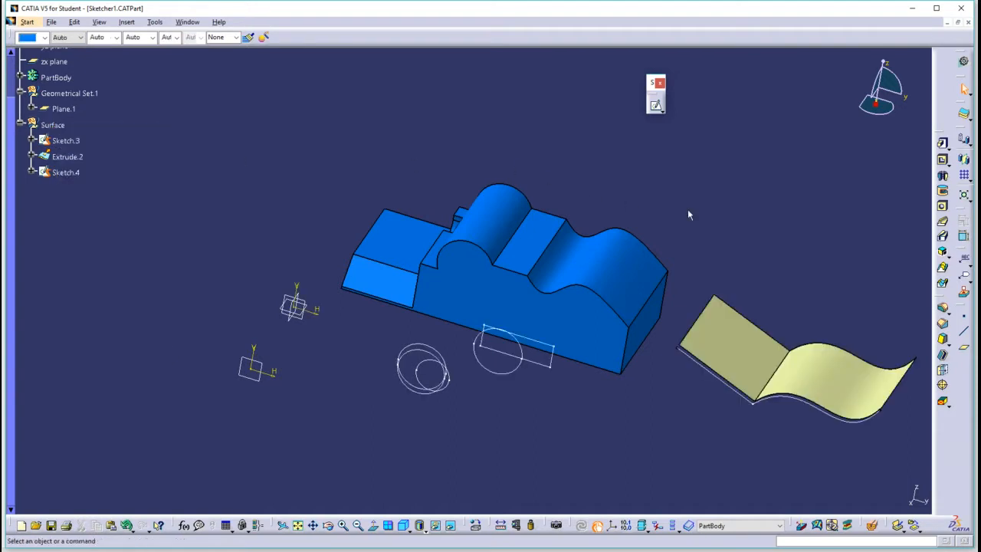
Sketch a circle in the middle of the extruded surface's flat portion and exit the sketch.
middle_drag(718, 196, 631, 230)
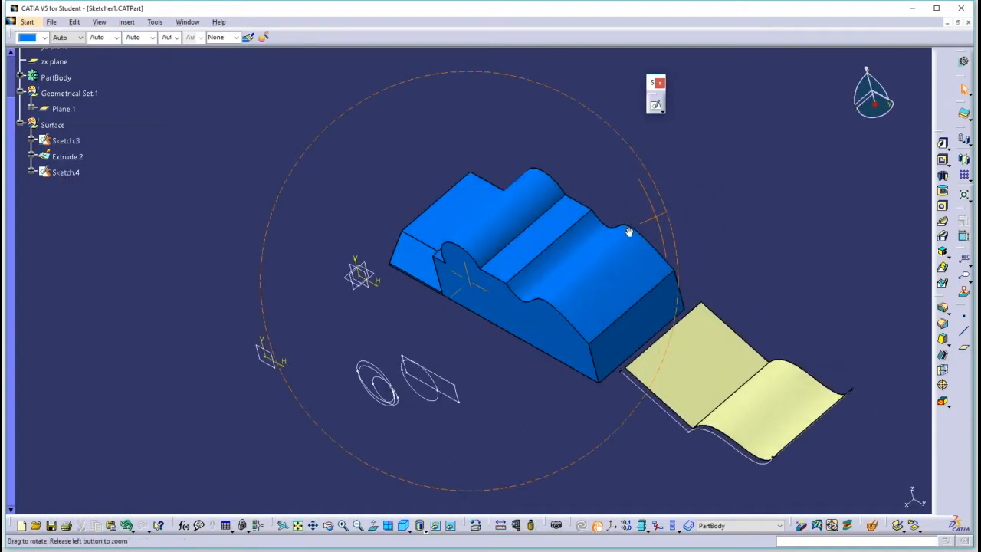
scroll(727, 355, up, 1)
middle_drag(725, 350, 577, 306)
middle_drag(456, 295, 431, 240)
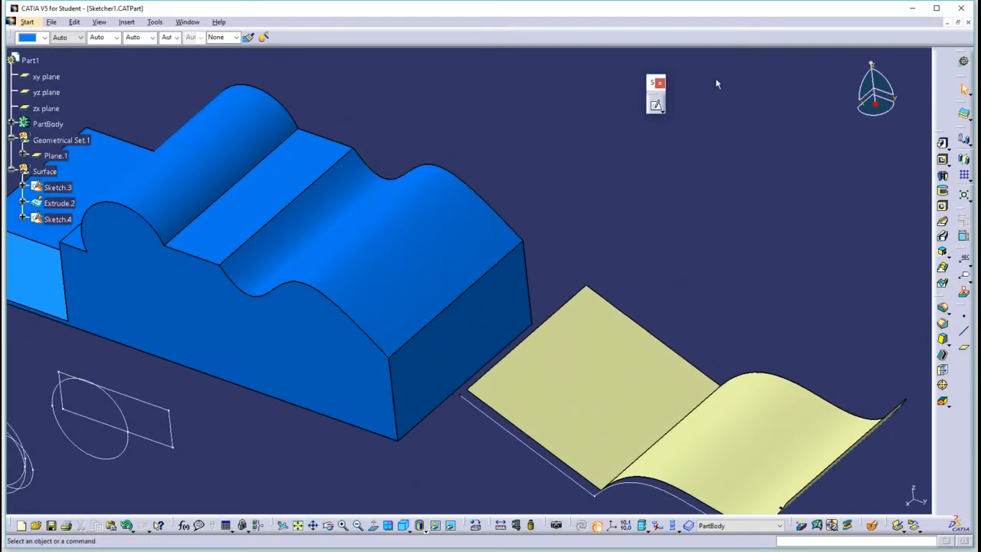
click(655, 104)
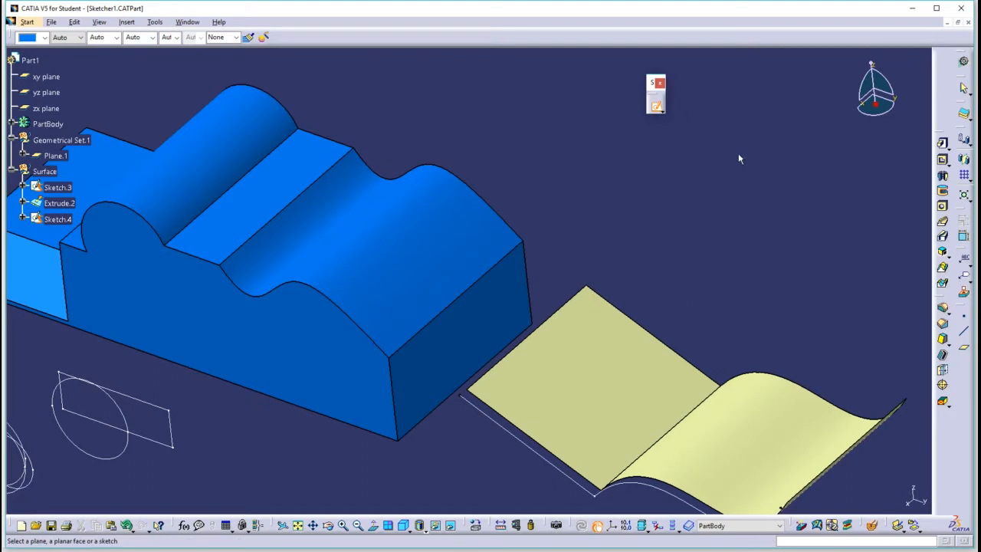
middle_drag(722, 379, 630, 295)
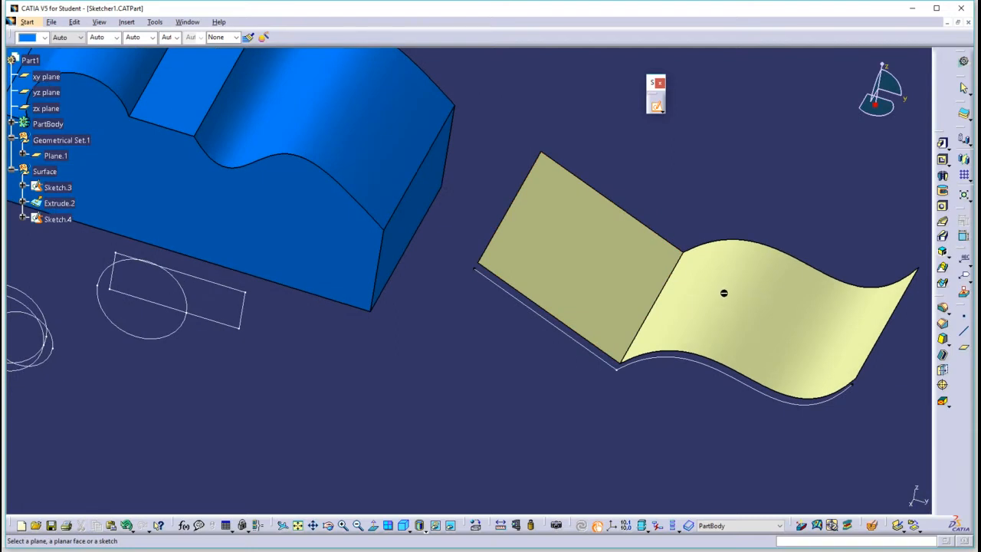
click(627, 265)
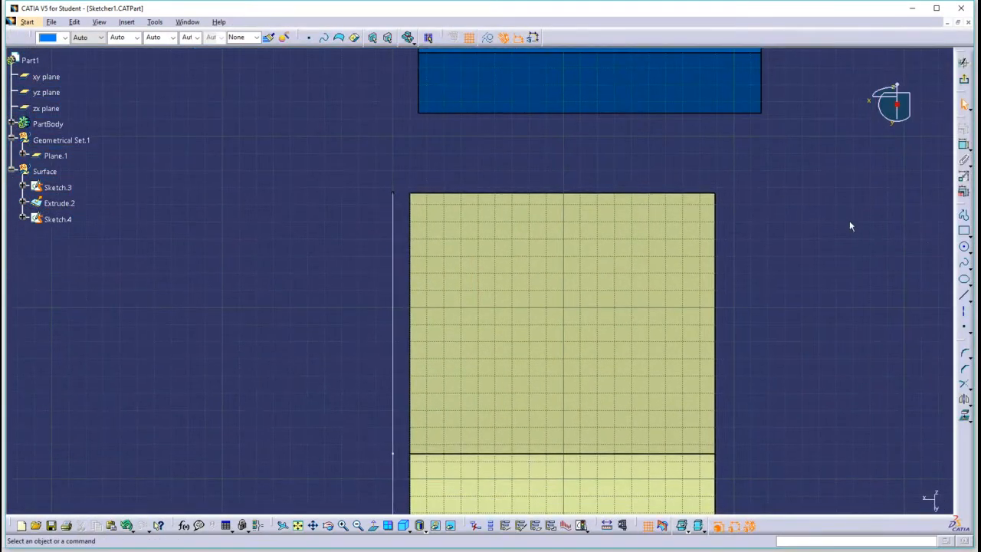
click(965, 248)
click(564, 306)
click(633, 276)
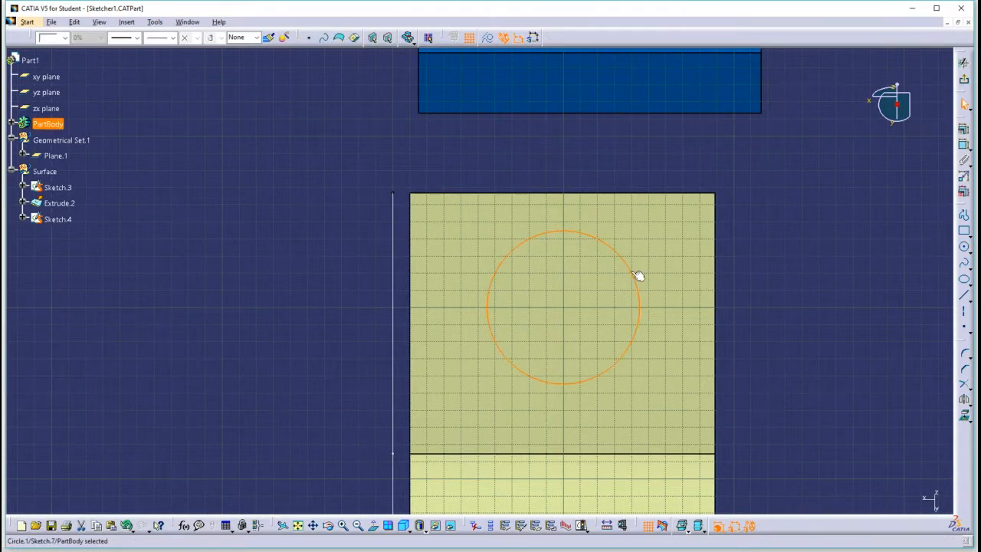
click(964, 65)
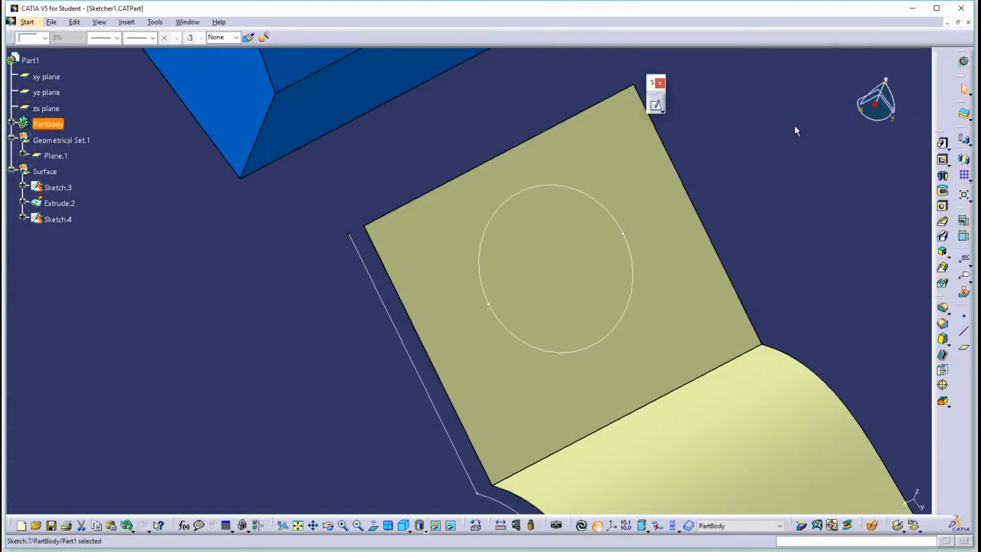
Pad the circle on the flat surface with a first limit length of 130 mm, extending above the surface.
click(944, 144)
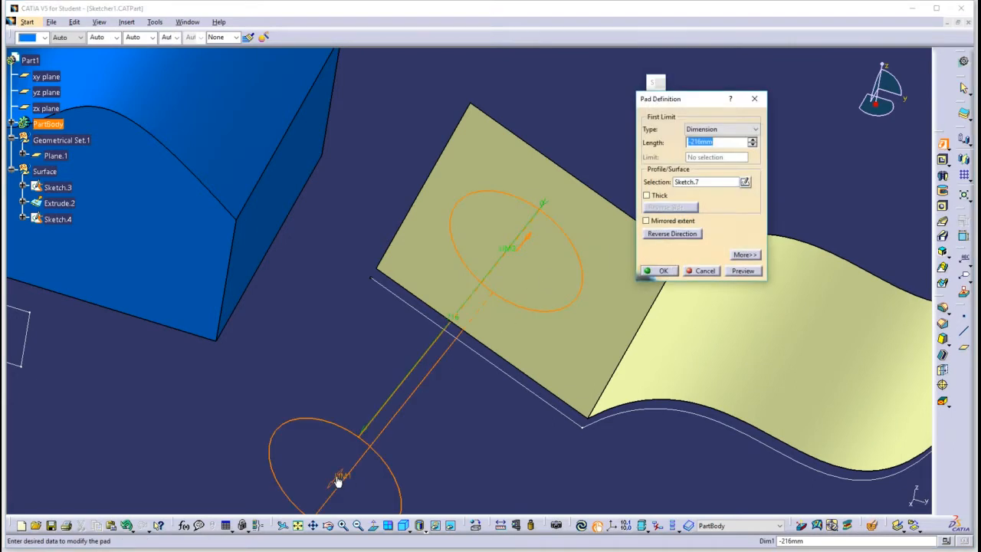
drag(337, 481, 620, 109)
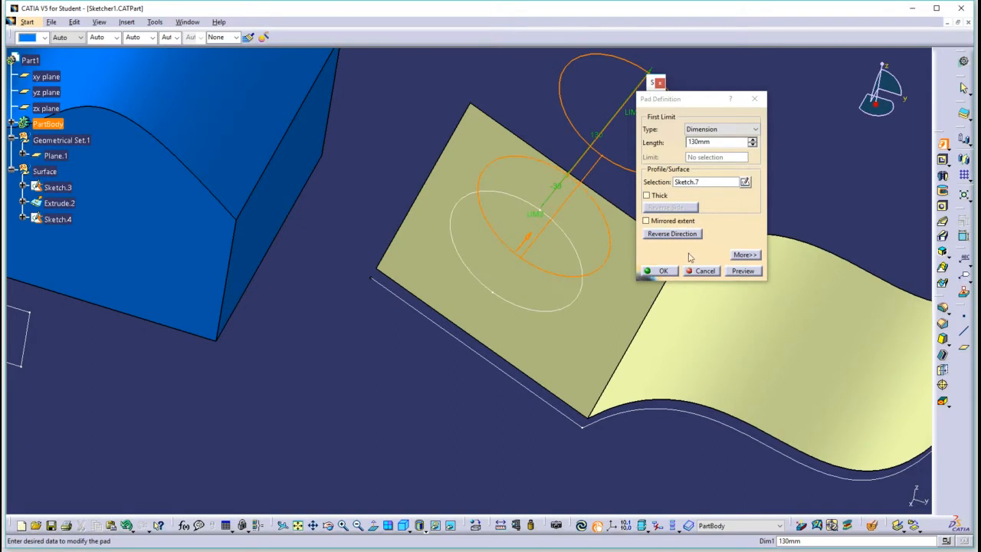
click(664, 271)
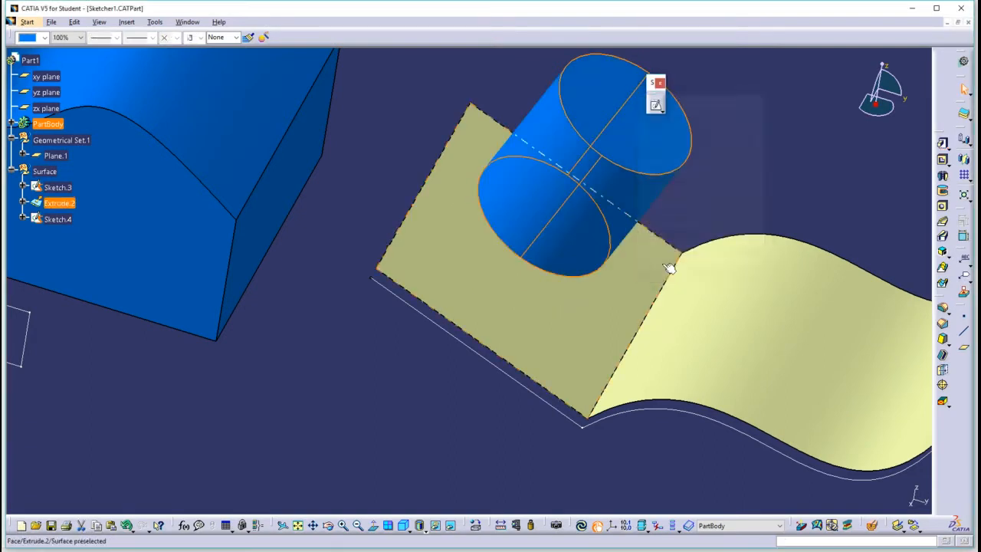
right_click(66, 221)
click(92, 255)
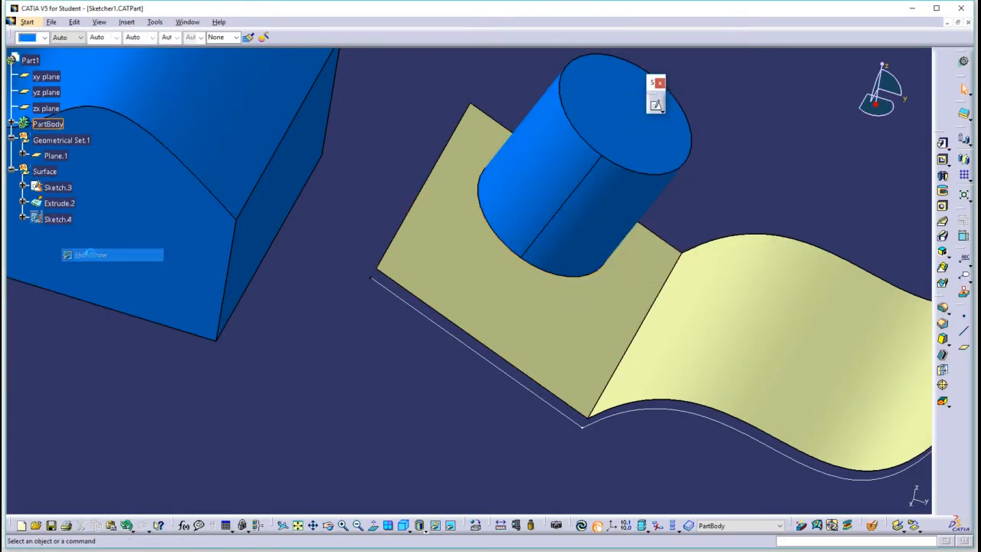
right_click(55, 220)
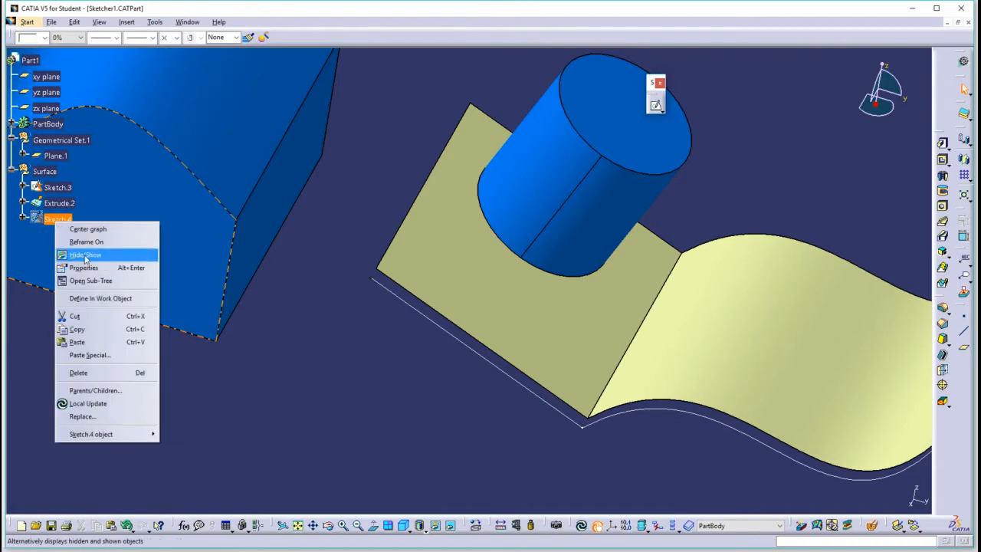
click(85, 255)
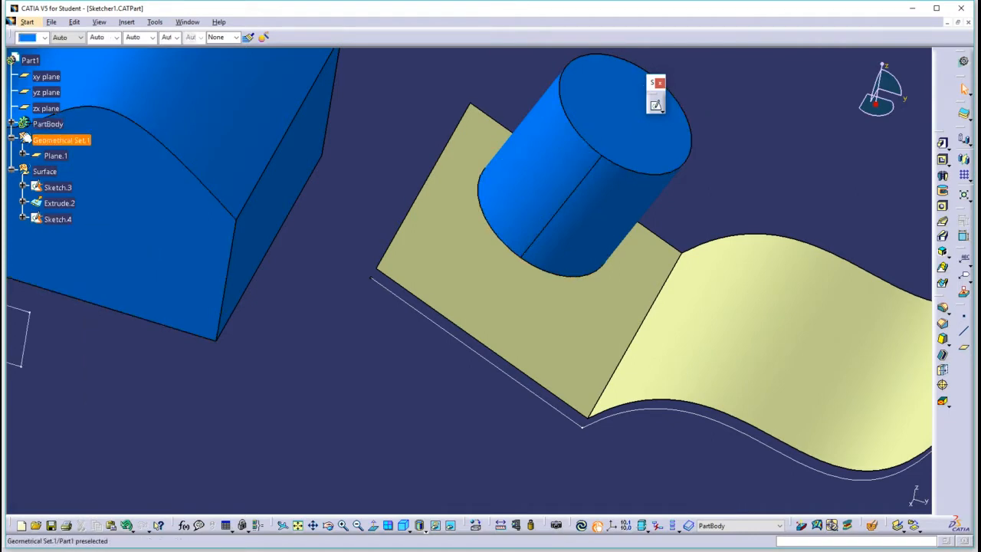
Expand the part body and show the new cylinder's hidden profile, Sketch.7.
click(13, 124)
right_click(63, 251)
click(97, 286)
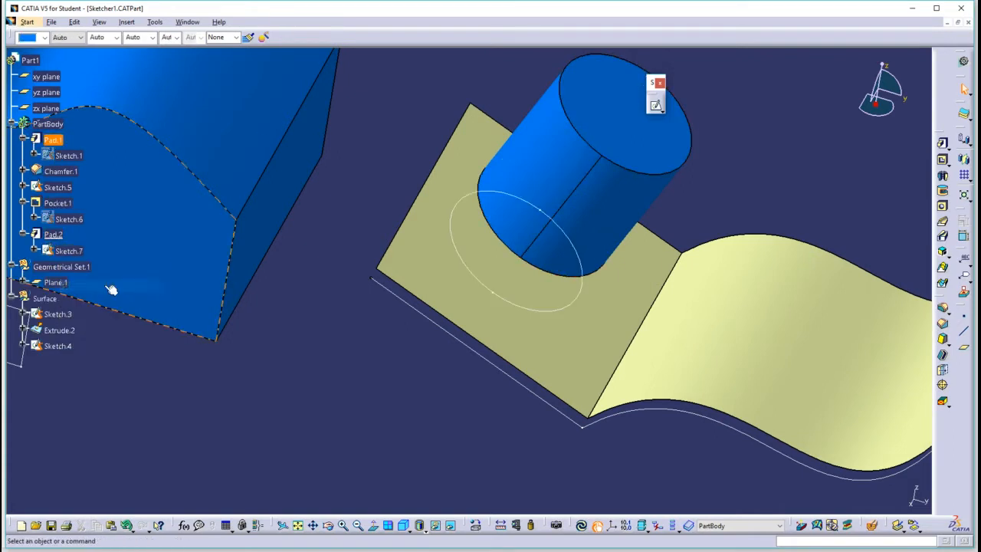
mouse_move(508, 416)
middle_down()
mouse_move(491, 388)
mouse_move(463, 404)
middle_up()
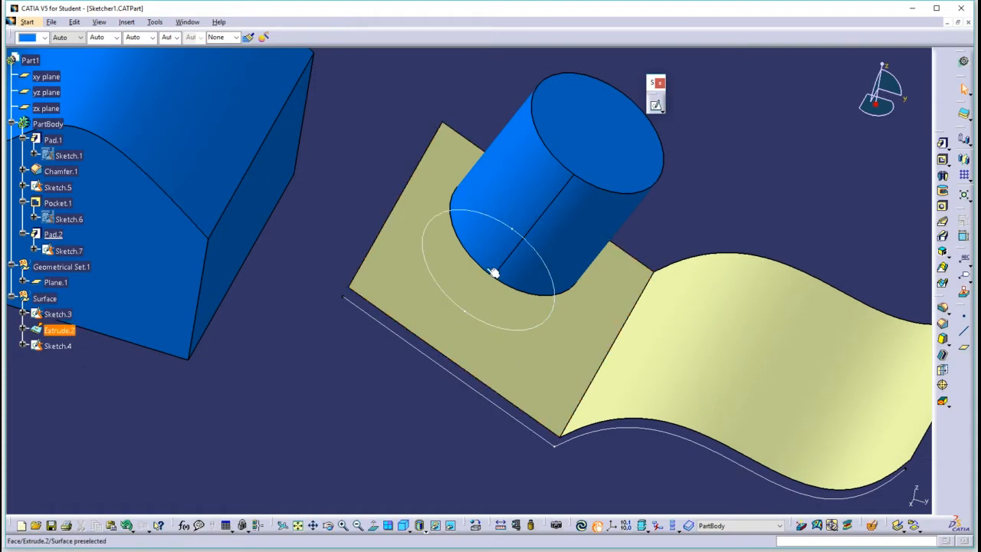
middle_drag(289, 226, 526, 287)
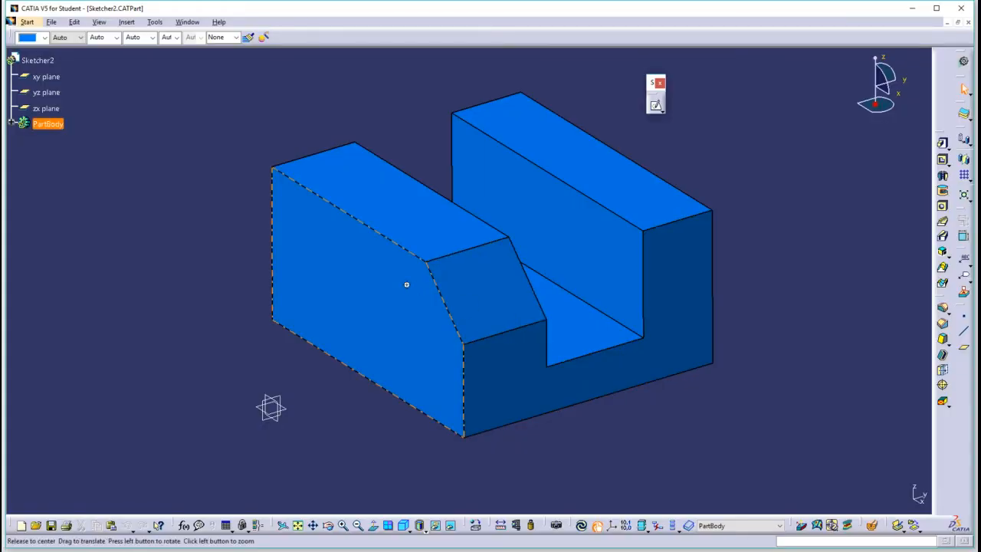
Sketch a small rectangle on the large side face, starting its first corner at H -90 mm, V 90 mm, and exit the sketch.
middle_drag(407, 284, 541, 219)
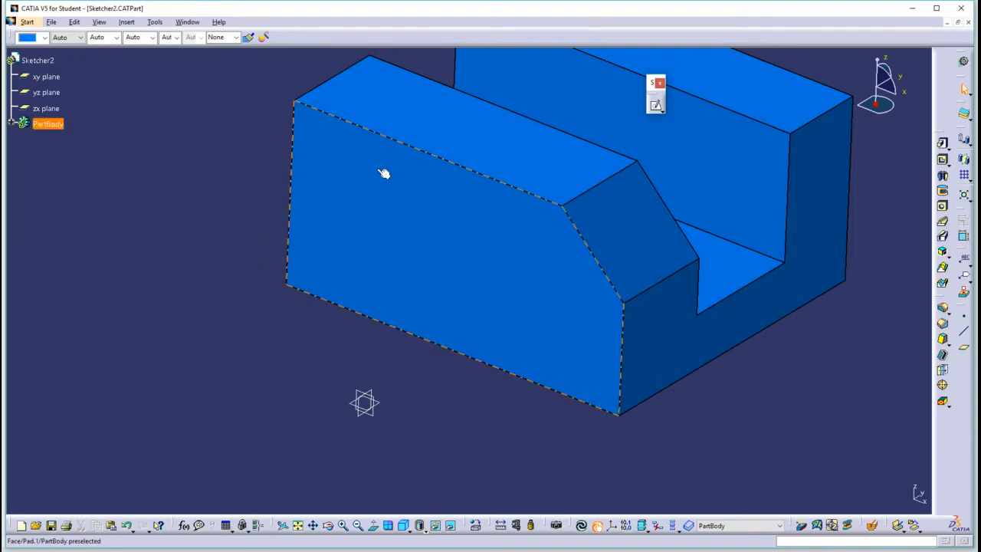
click(656, 107)
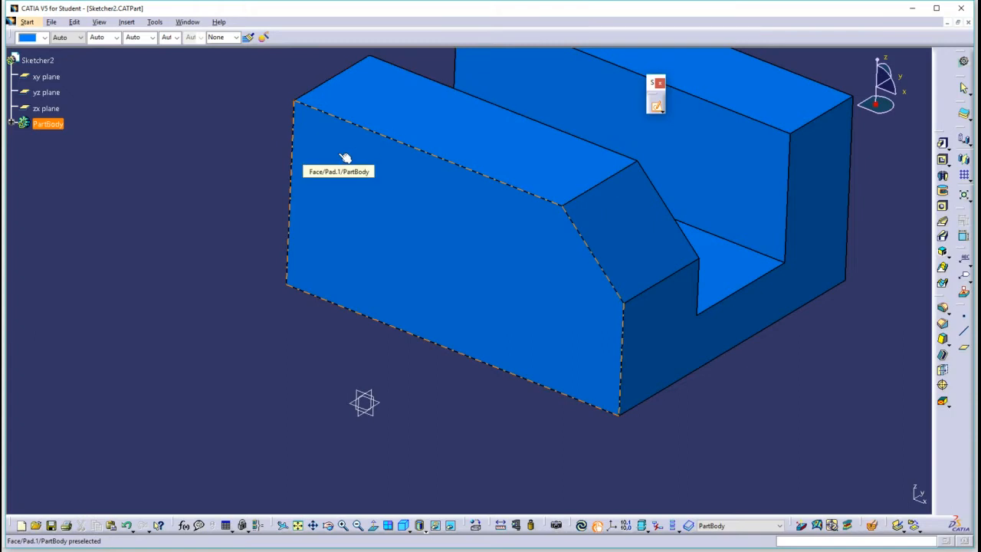
click(345, 157)
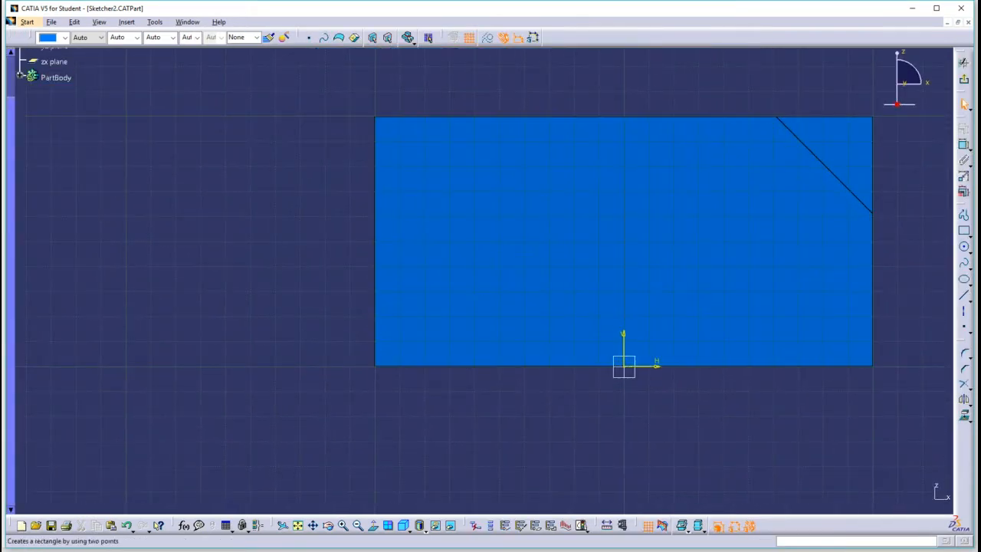
click(964, 229)
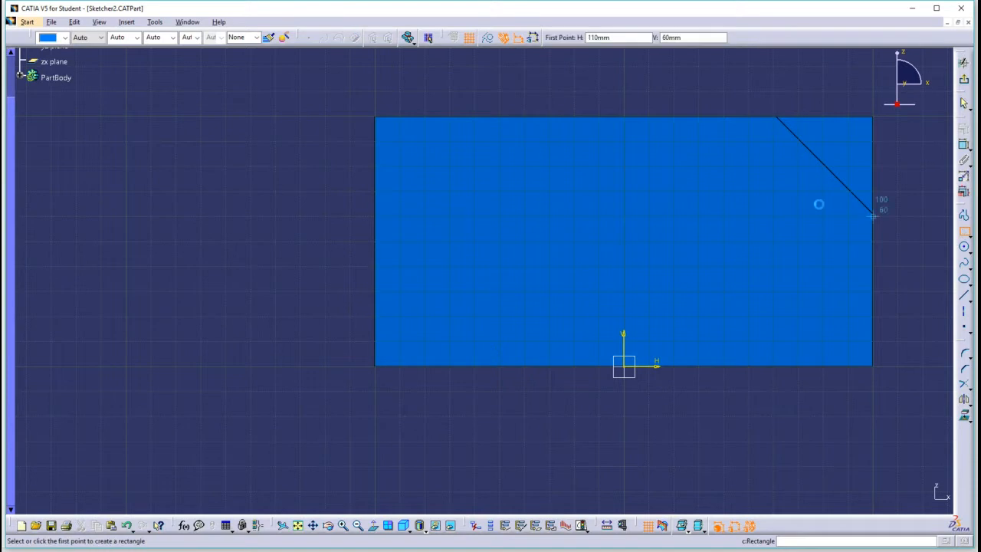
click(399, 141)
click(484, 190)
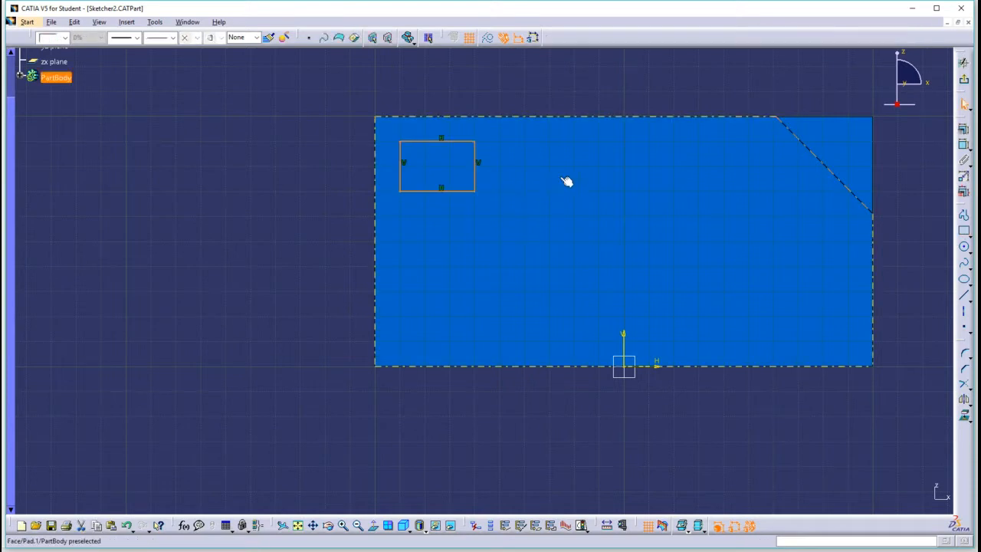
click(965, 82)
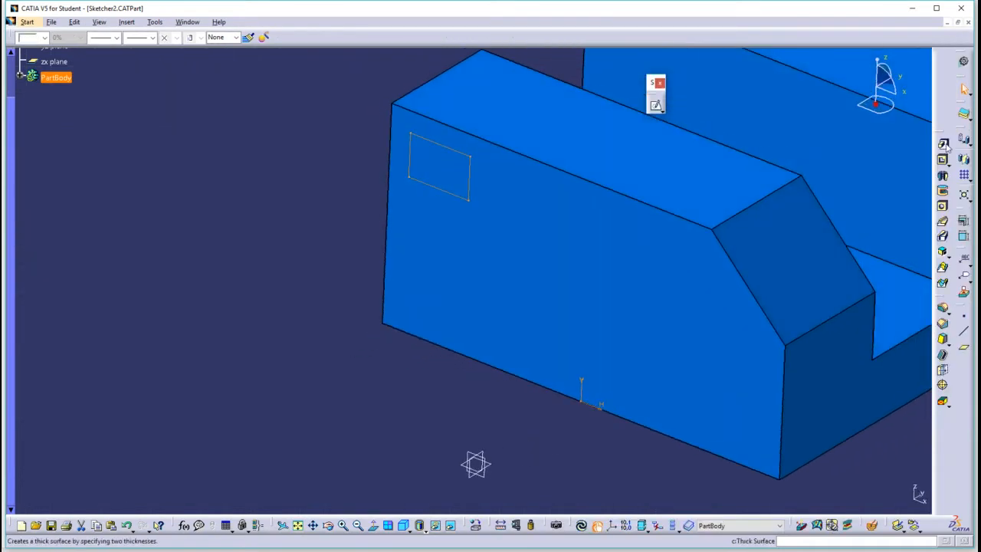
click(468, 198)
click(300, 179)
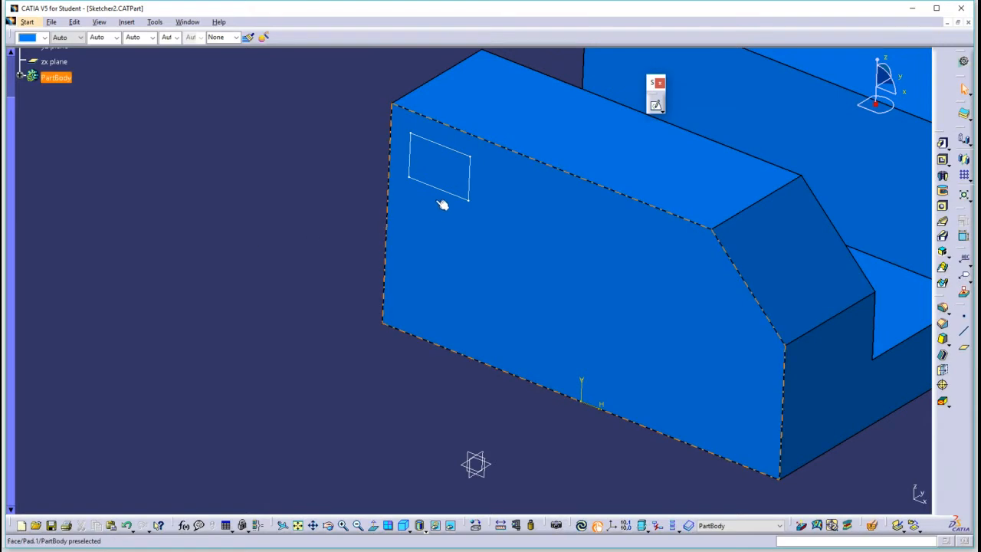
Create a second sketch on the same side face with a 10 mm radius circle near the chamfered end, and exit it.
click(657, 108)
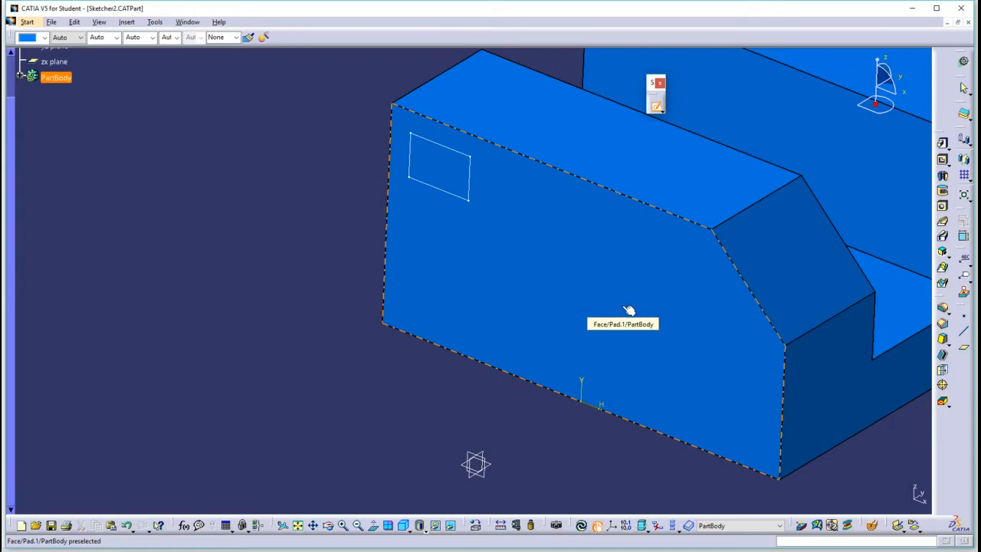
click(577, 294)
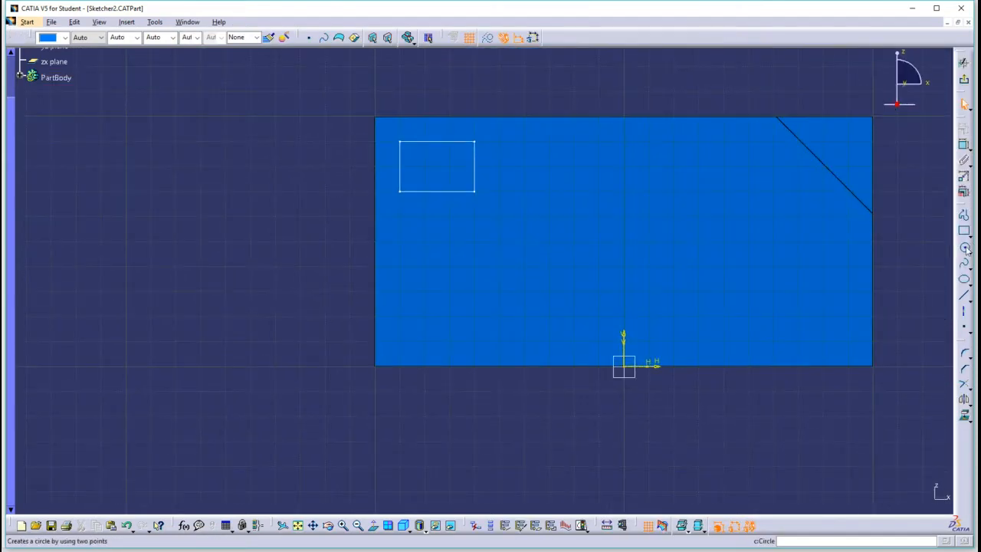
click(965, 248)
click(773, 266)
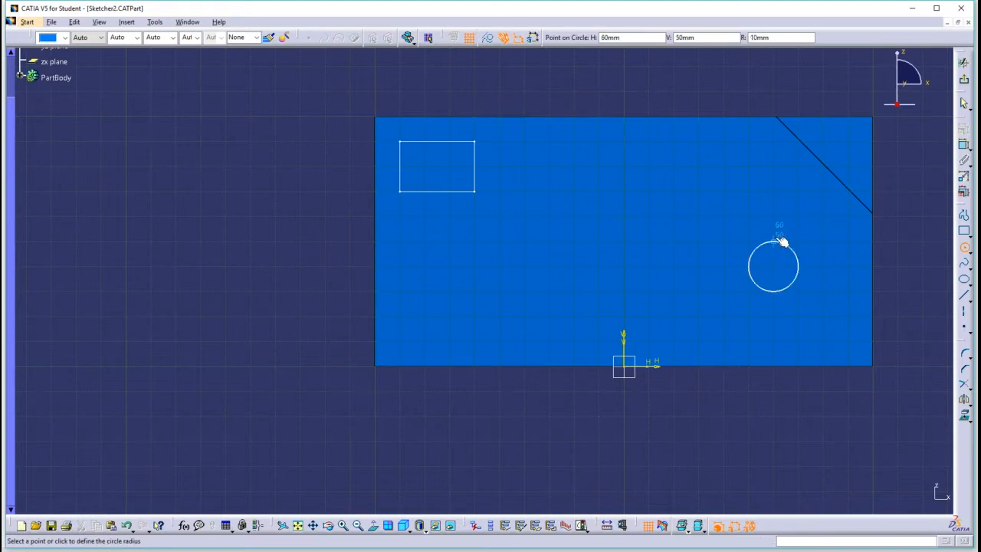
click(775, 240)
click(964, 61)
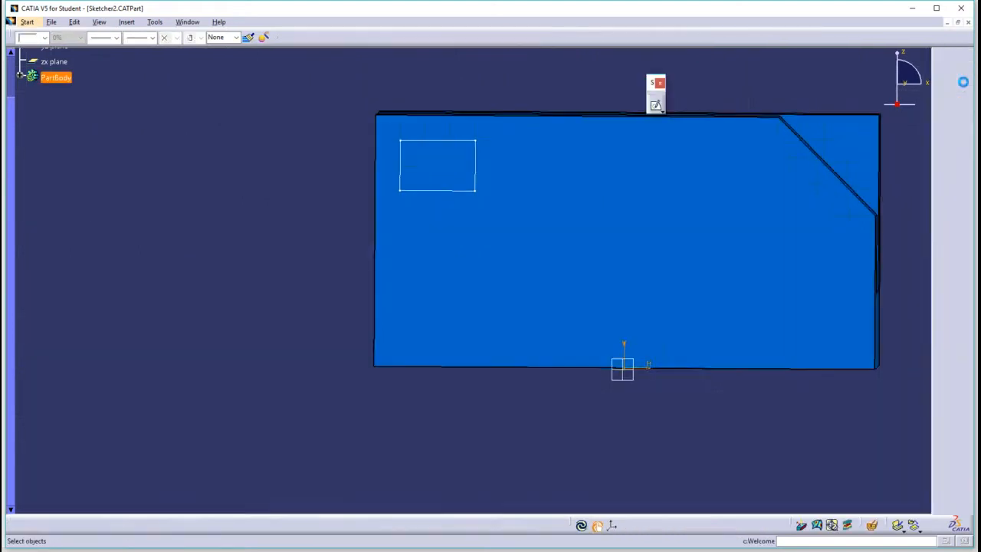
click(245, 227)
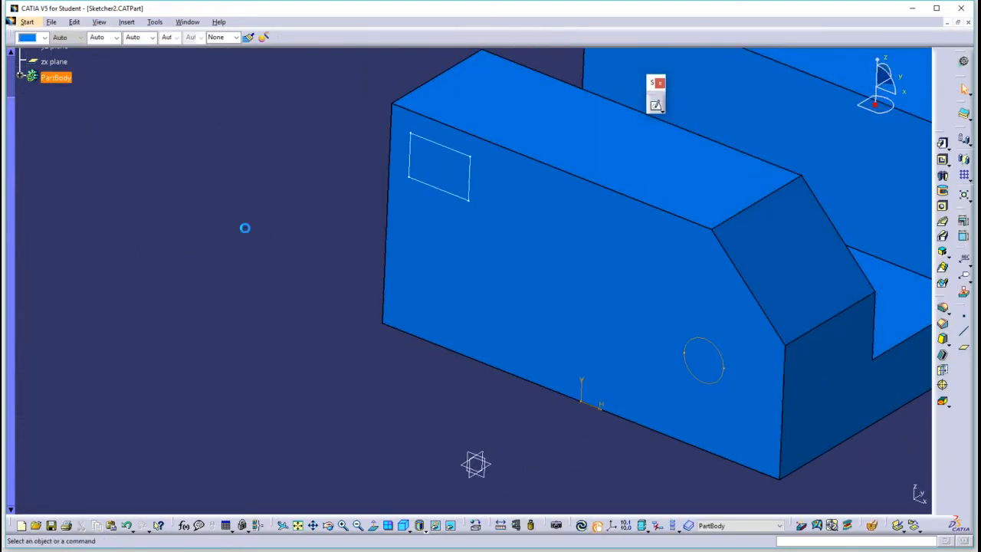
Expand the part body in the specification tree and highlight Sketch.3 and Sketch.2 in turn on the model.
click(12, 167)
click(13, 115)
click(13, 124)
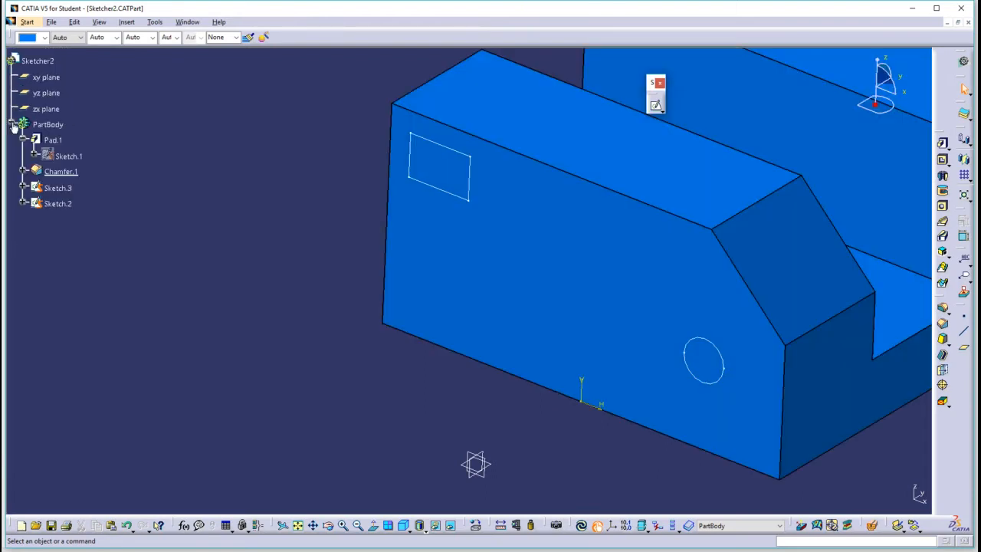
drag(24, 156, 110, 166)
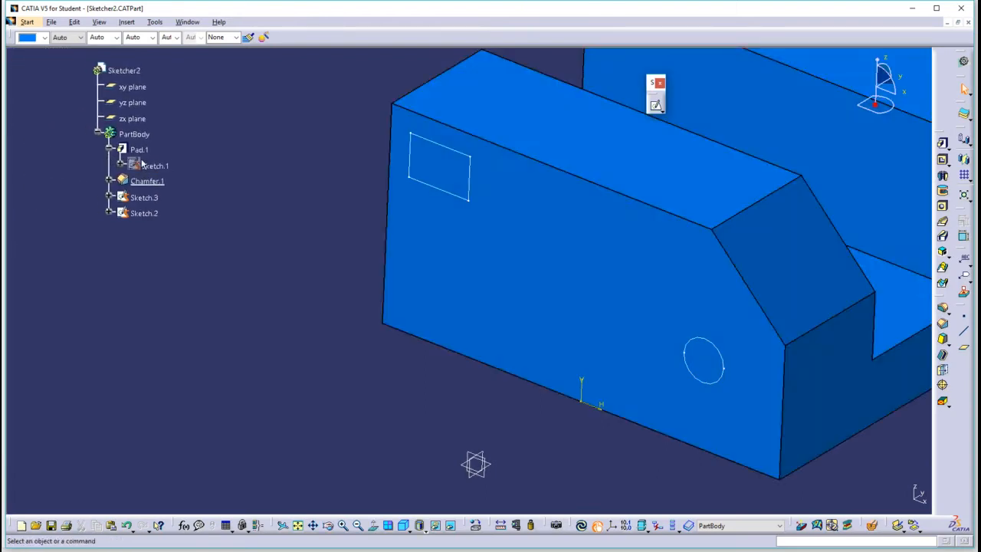
click(157, 198)
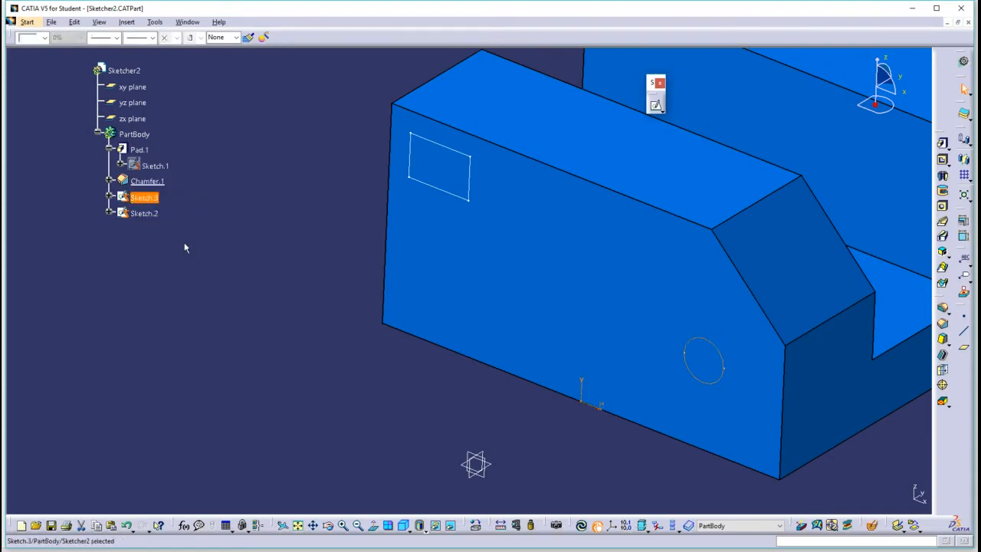
click(150, 213)
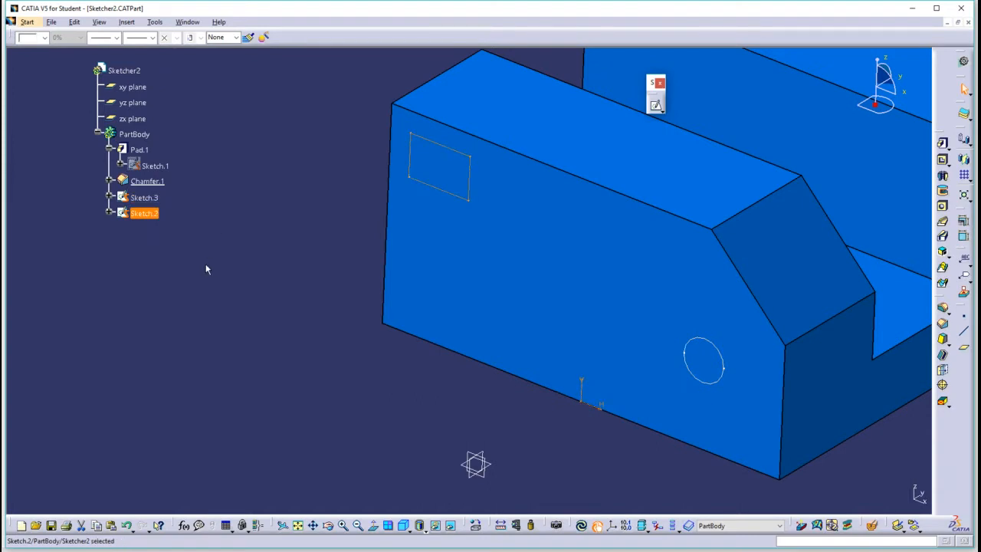
click(298, 272)
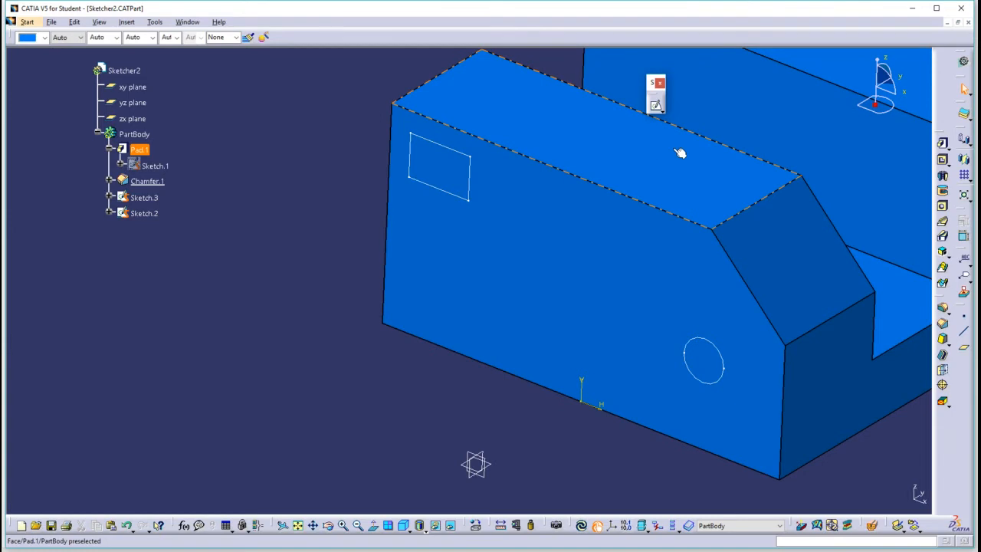
Open the rectangle's sketch for editing and move the whole rectangle down to the circle's height on the face.
double_click(467, 202)
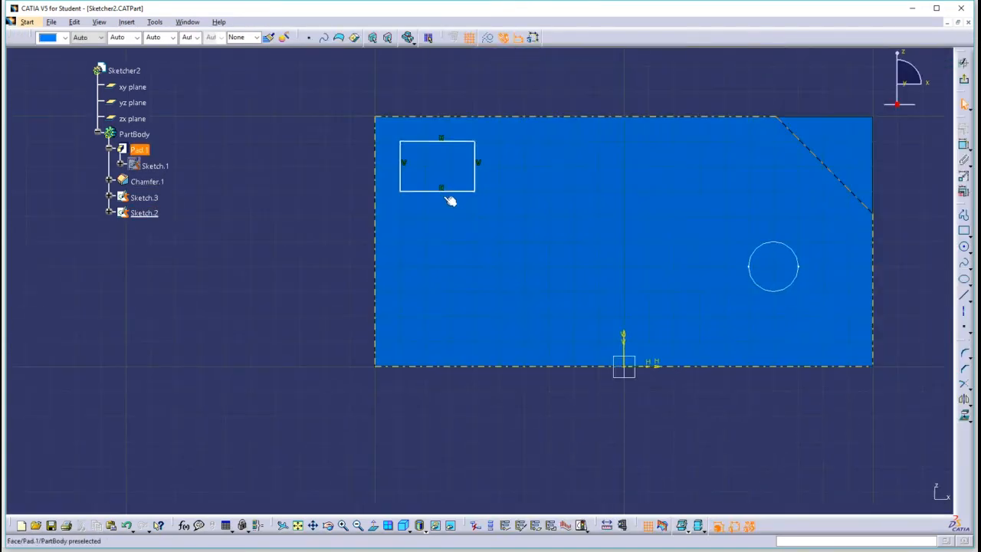
mouse_move(347, 130)
mouse_down()
mouse_move(532, 191)
mouse_move(532, 199)
mouse_up()
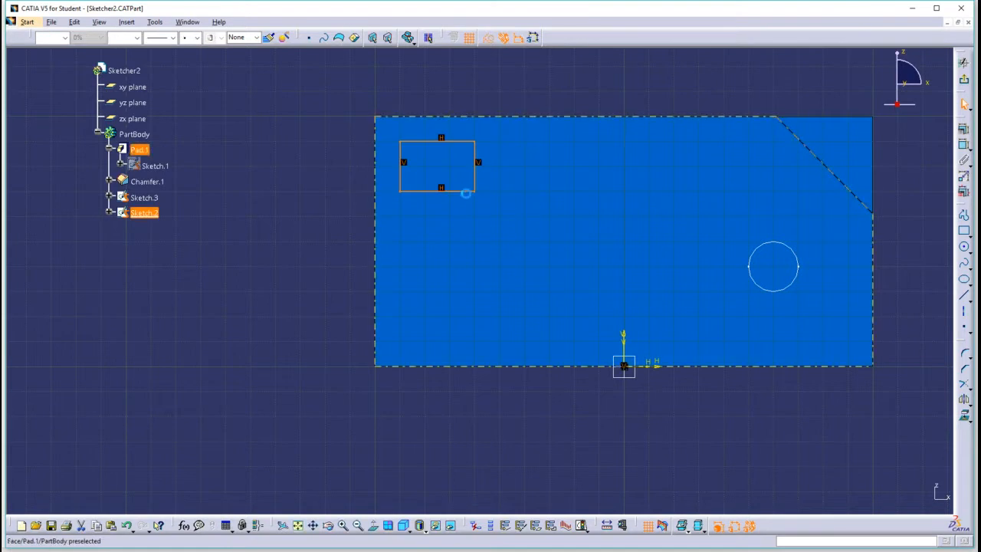
drag(468, 194, 503, 294)
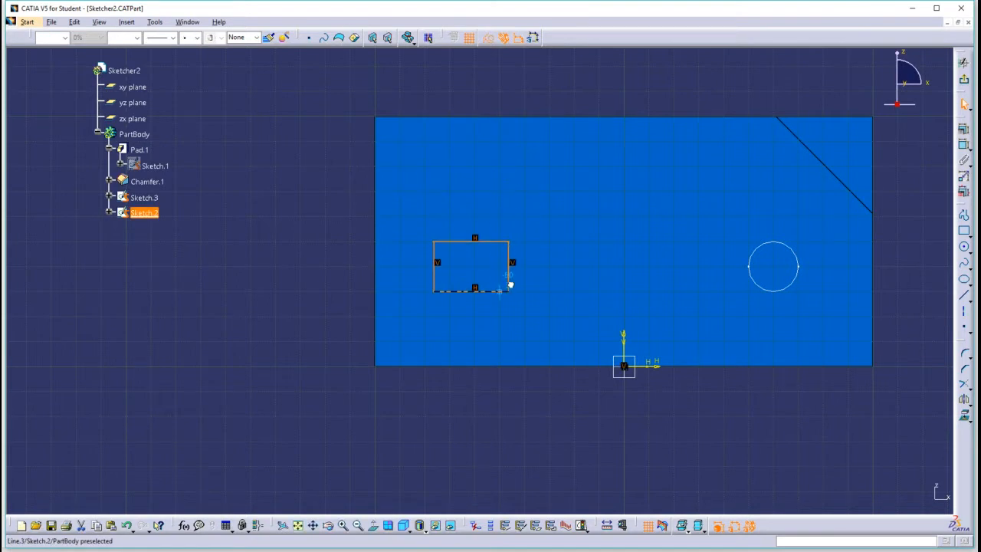
Open the circle's sketch directly from the rectangle's sketch and enlarge the circle to roughly twice its radius.
double_click(767, 243)
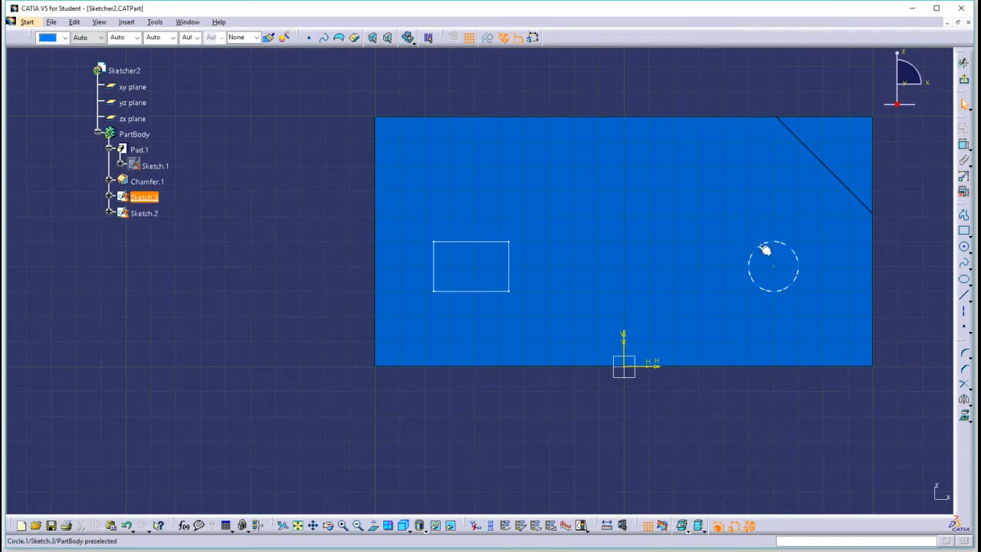
mouse_move(771, 245)
mouse_down()
mouse_move(731, 206)
mouse_move(740, 216)
mouse_up()
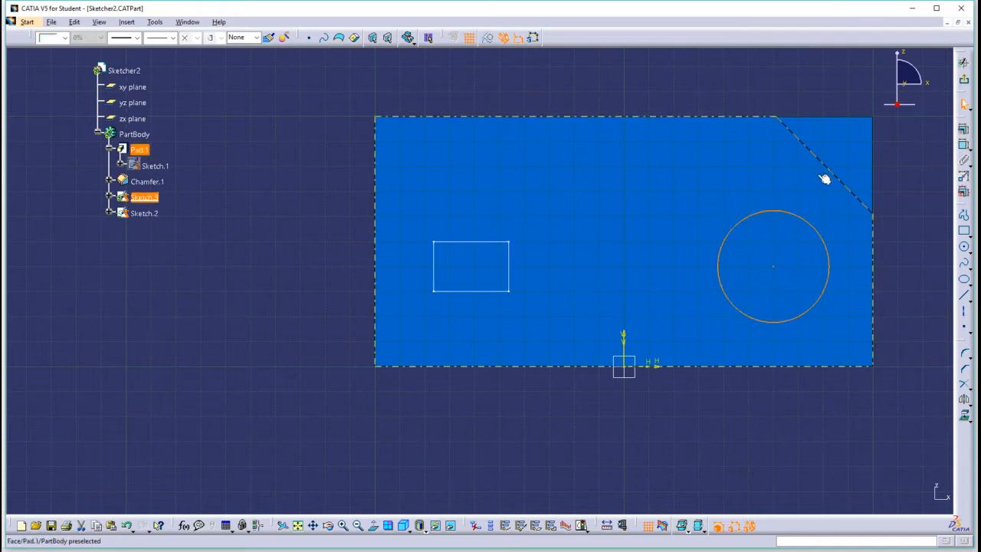
Switch editing from the circle's sketch to the rectangle's sketch and back, and exit the sketch.
click(509, 292)
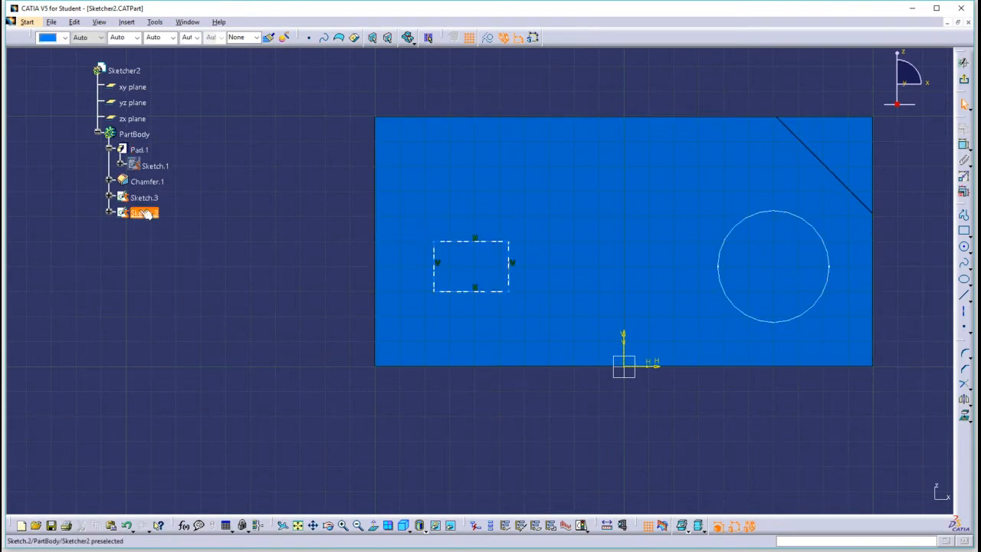
double_click(725, 289)
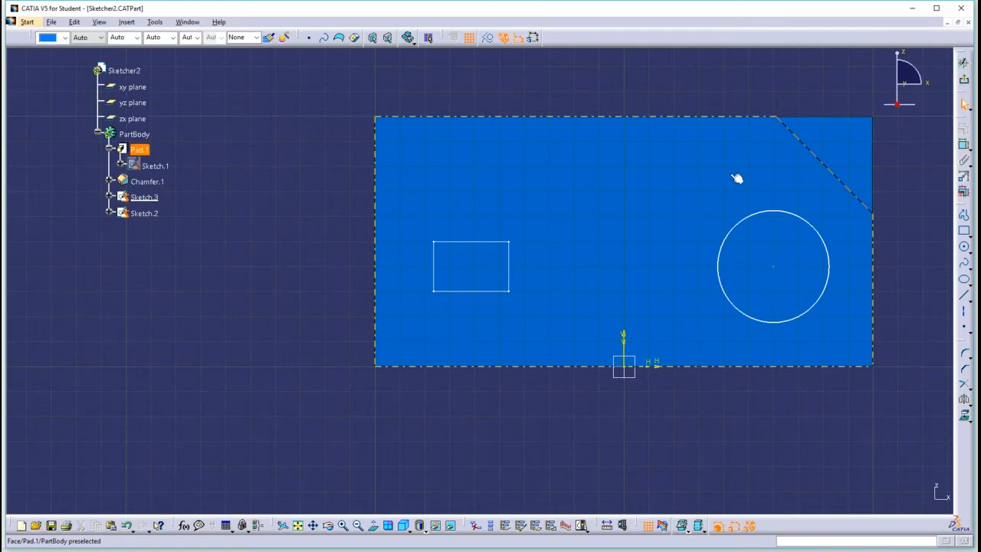
click(967, 83)
middle_drag(713, 202, 567, 281)
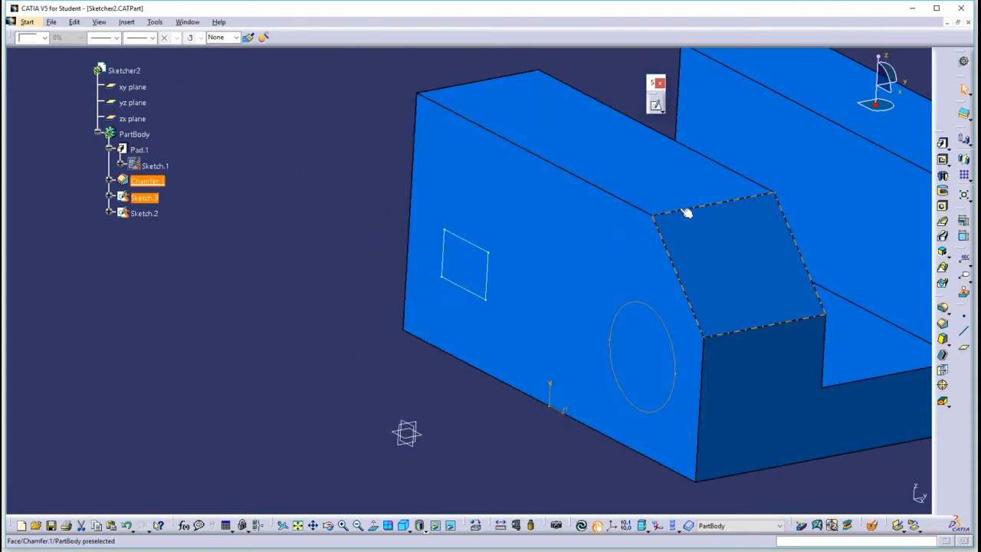
click(283, 167)
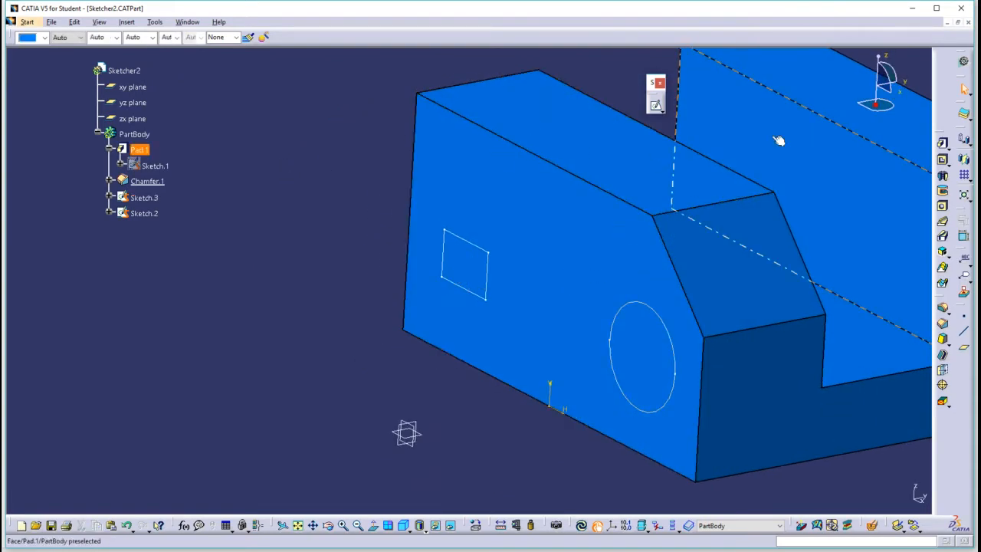
Pad the circle outward from the side face by about 36 mm and show its hidden profile, Sketch.3.
click(943, 144)
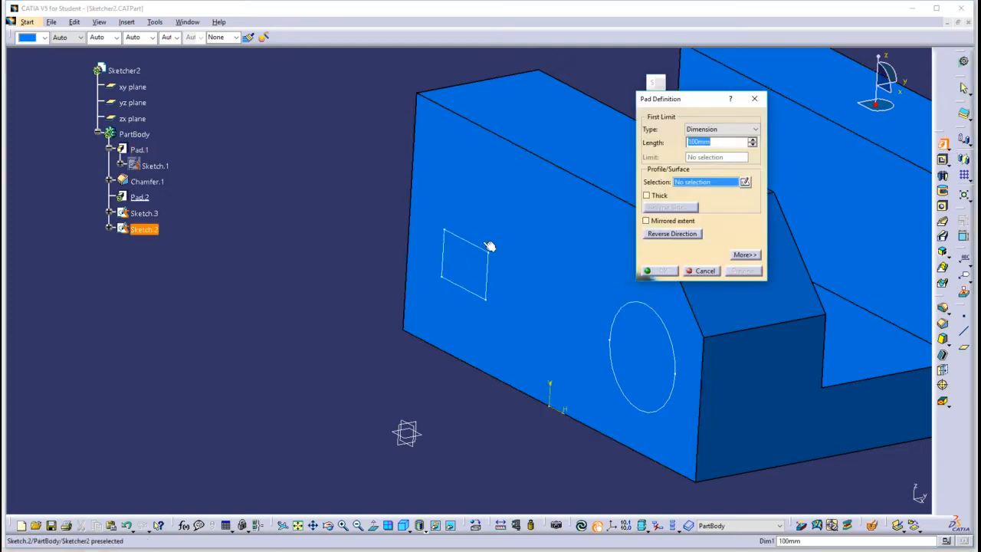
click(634, 308)
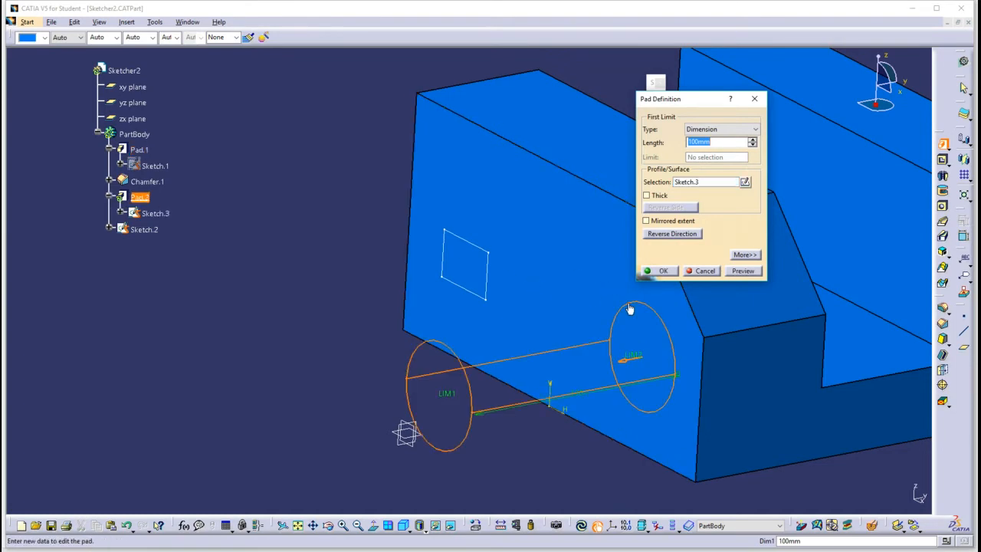
drag(449, 391, 578, 357)
click(663, 272)
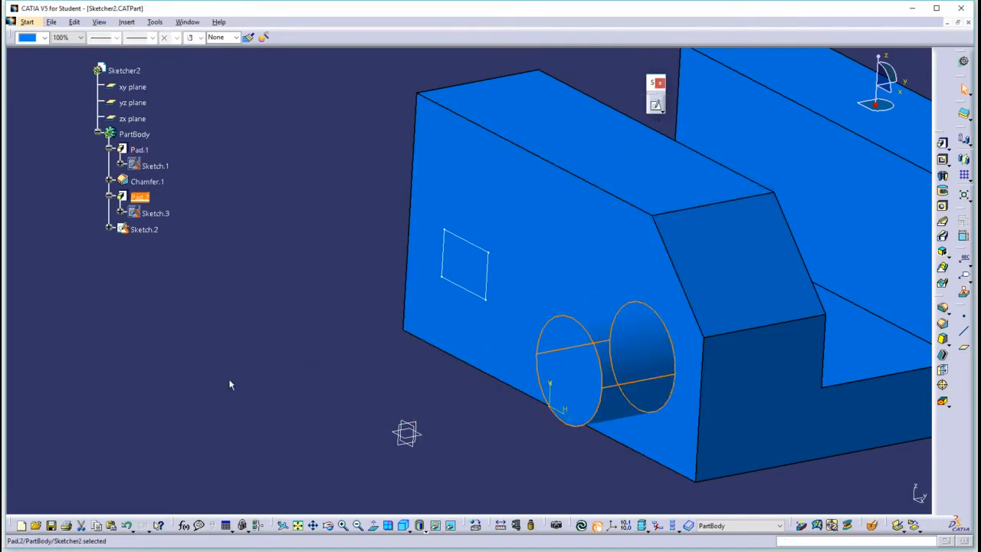
right_click(144, 229)
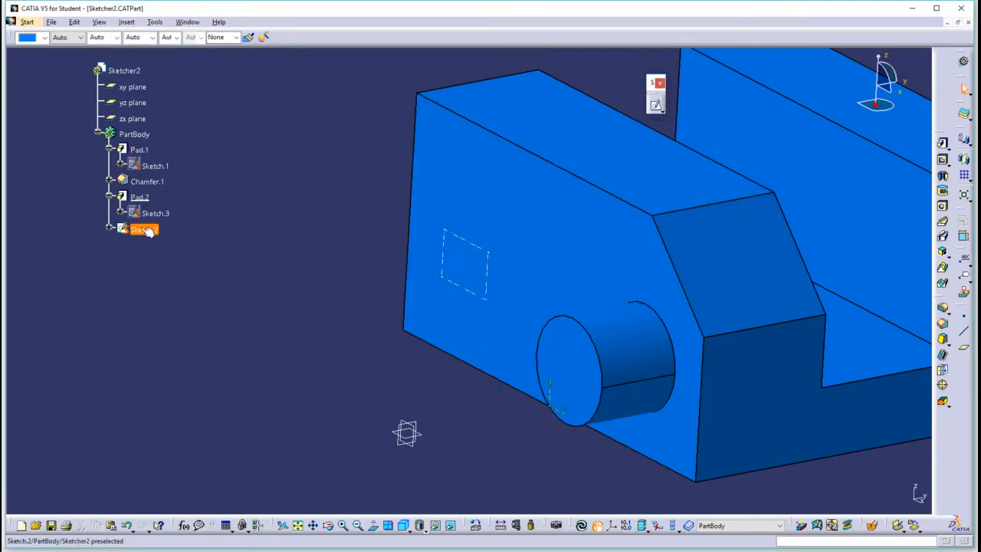
click(181, 250)
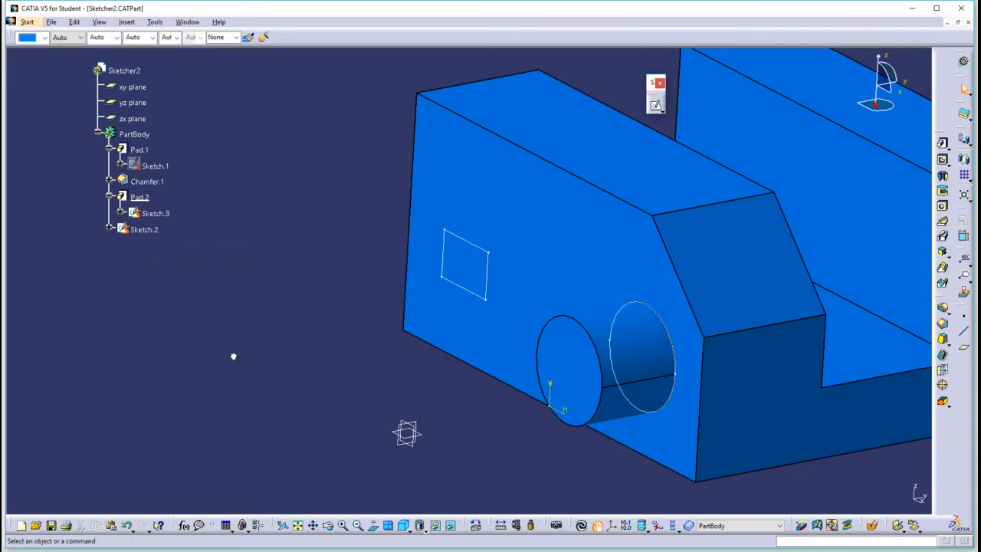
Pad the rectangle outward from the side face, farther than the cylinder, and show its hidden profile, Sketch.2.
click(942, 144)
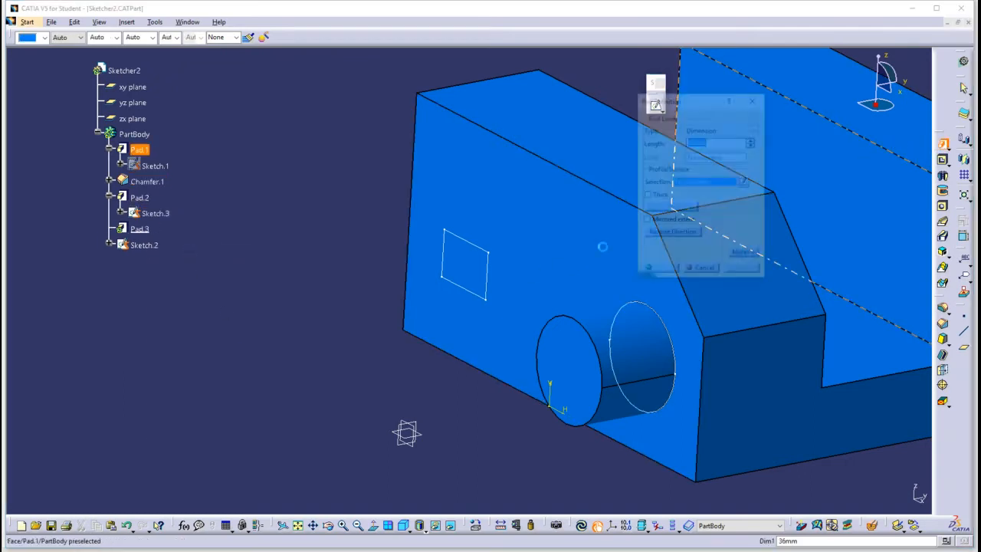
click(485, 302)
drag(403, 280, 349, 282)
click(662, 271)
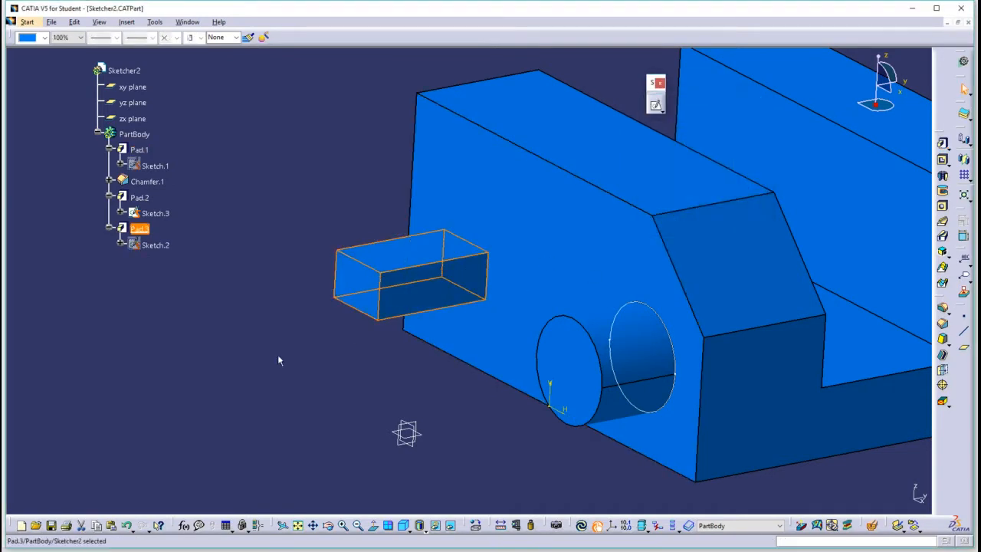
right_click(147, 245)
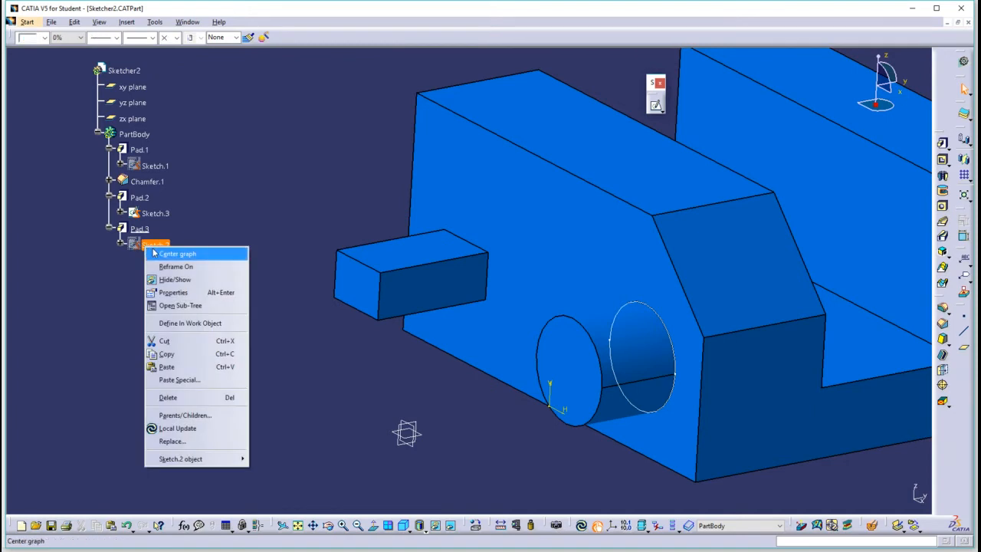
click(175, 279)
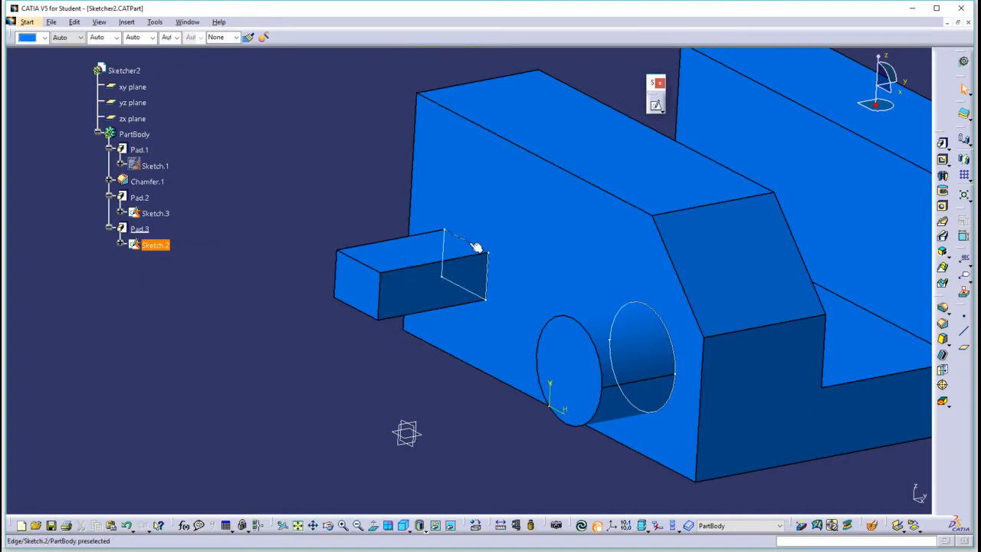
Add a second rectangle above the existing one in Sketch.2, starting at H -60 mm, V 70 mm, exit the sketch and update the part.
double_click(155, 245)
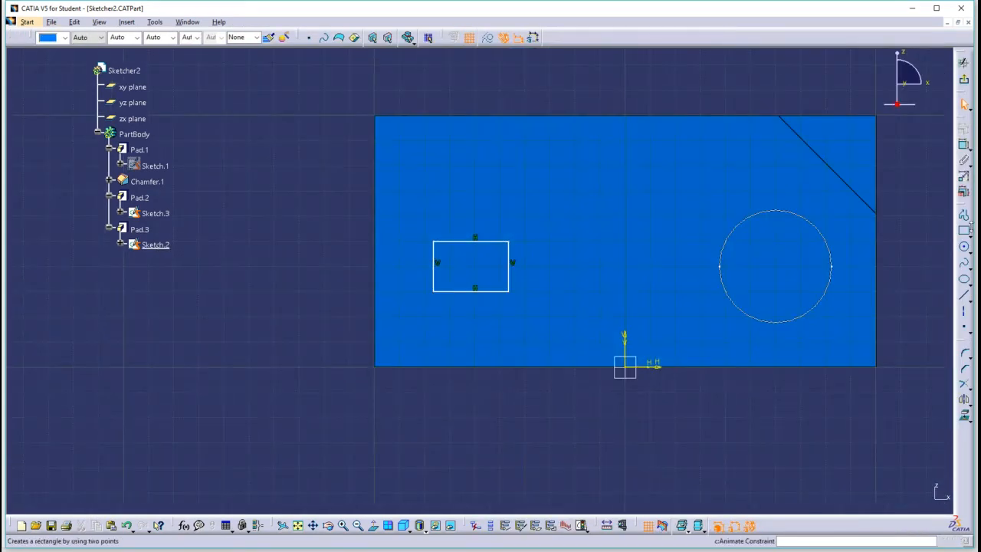
click(965, 233)
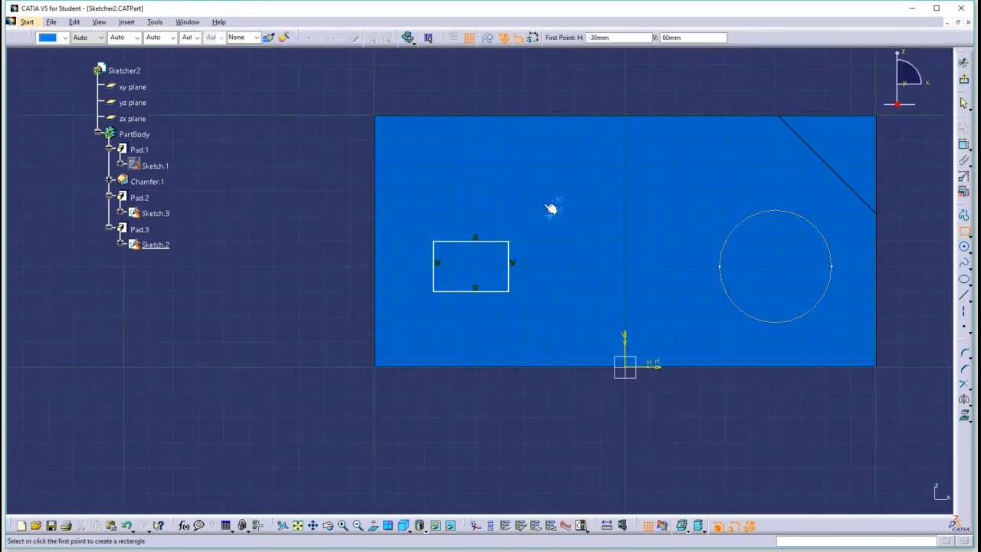
click(475, 190)
click(562, 147)
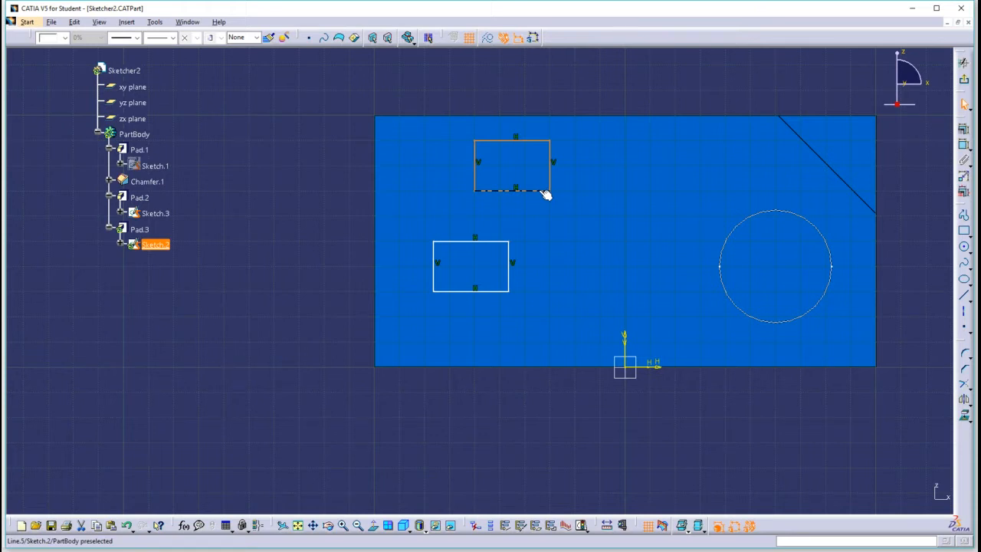
click(306, 268)
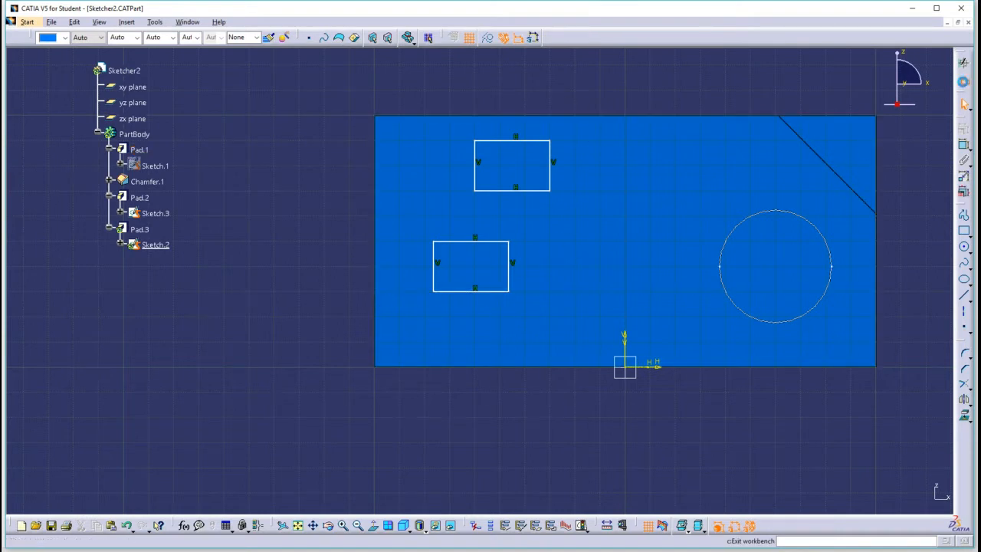
click(965, 84)
click(581, 526)
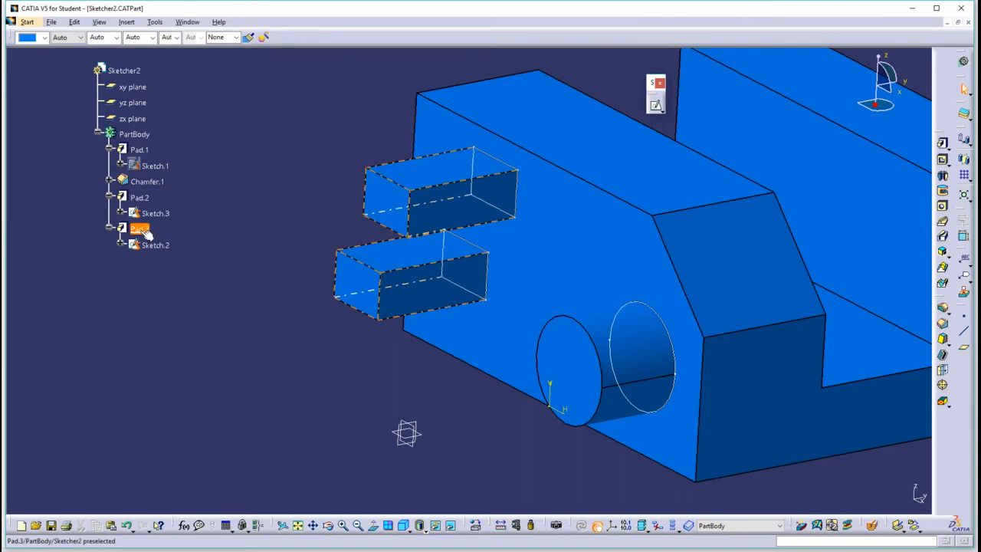
Shorten the pad built on the two rectangles (Pad.3) to 25 mm.
double_click(439, 207)
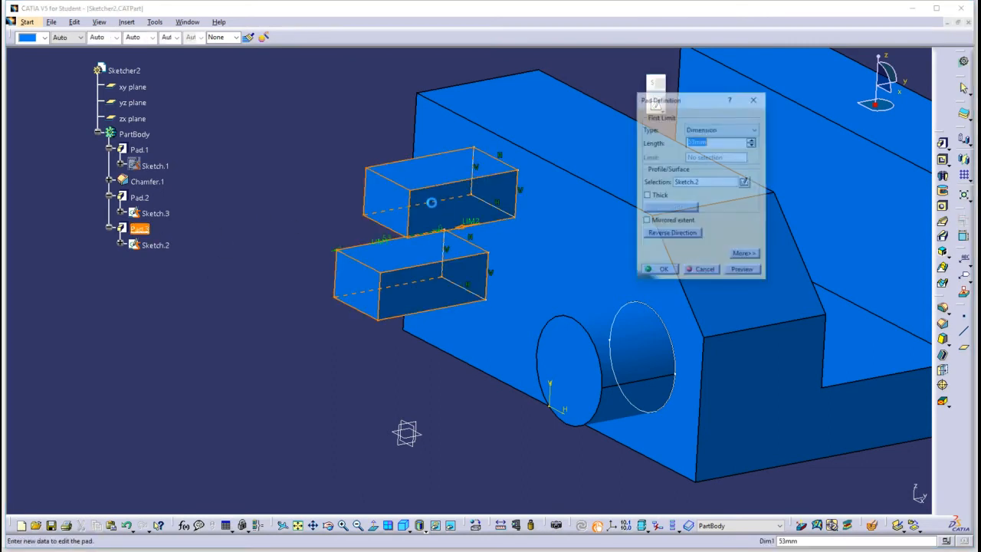
drag(386, 247, 448, 240)
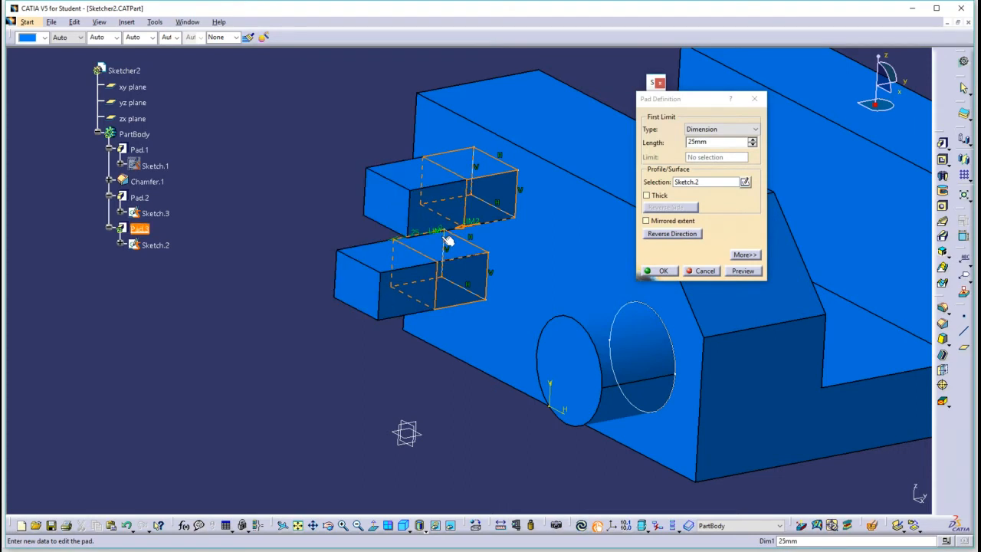
click(663, 271)
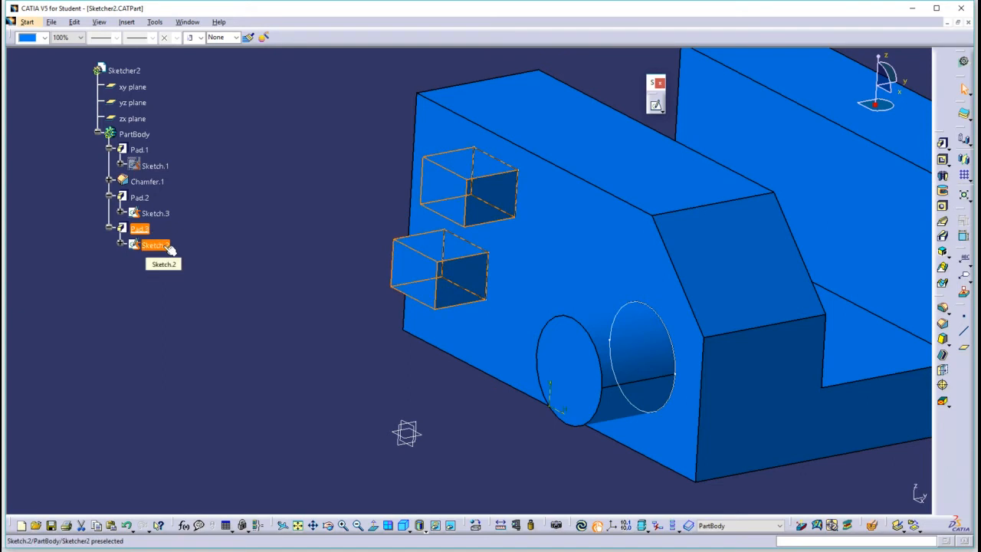
click(203, 312)
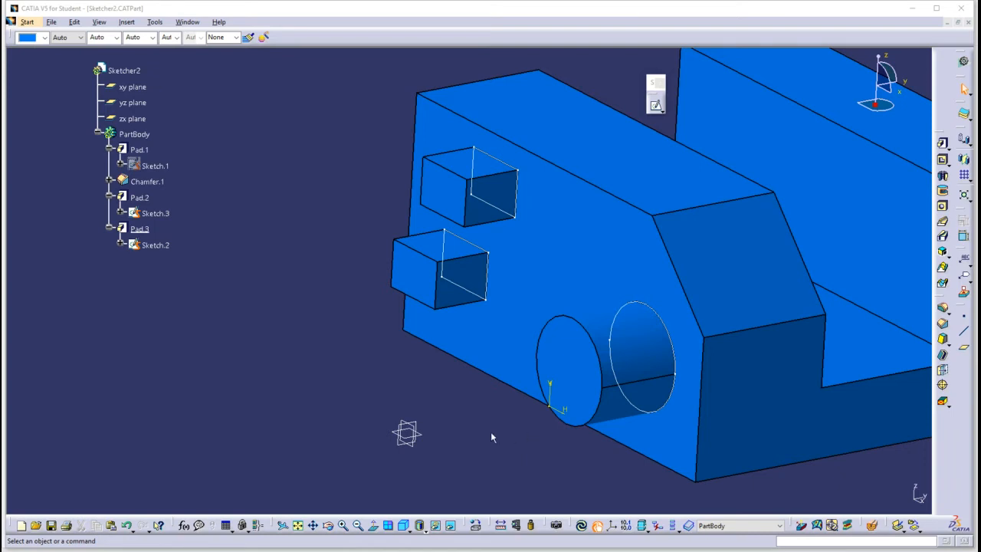
Move the circle in Sketch.3 so that it overlaps the lower rectangle, exit the sketch and inspect the overlapping pads.
mouse_move(520, 258)
middle_down()
mouse_move(396, 235)
mouse_move(374, 243)
mouse_move(434, 304)
mouse_move(477, 270)
mouse_move(440, 237)
mouse_move(667, 241)
mouse_move(662, 223)
mouse_move(597, 231)
mouse_move(606, 226)
mouse_move(521, 271)
middle_up()
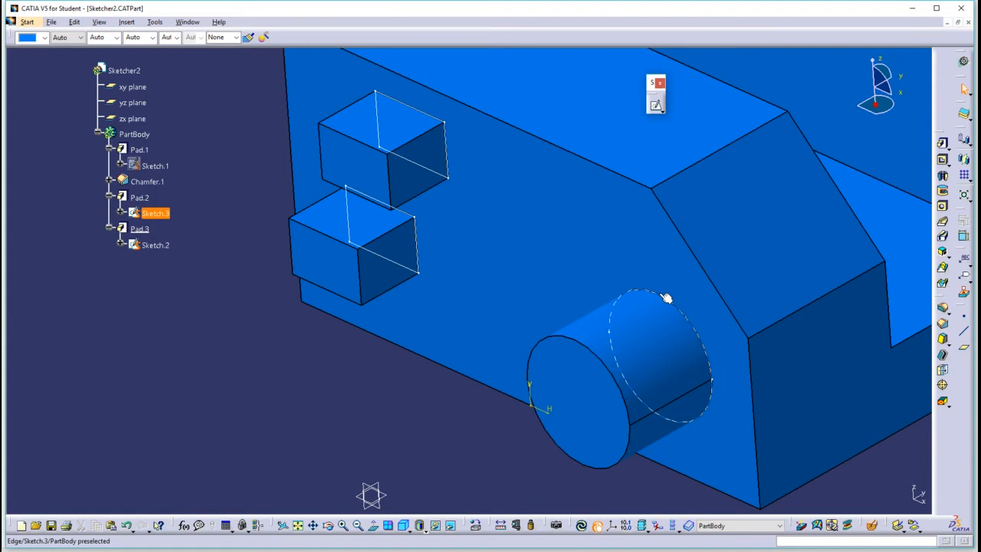
double_click(153, 214)
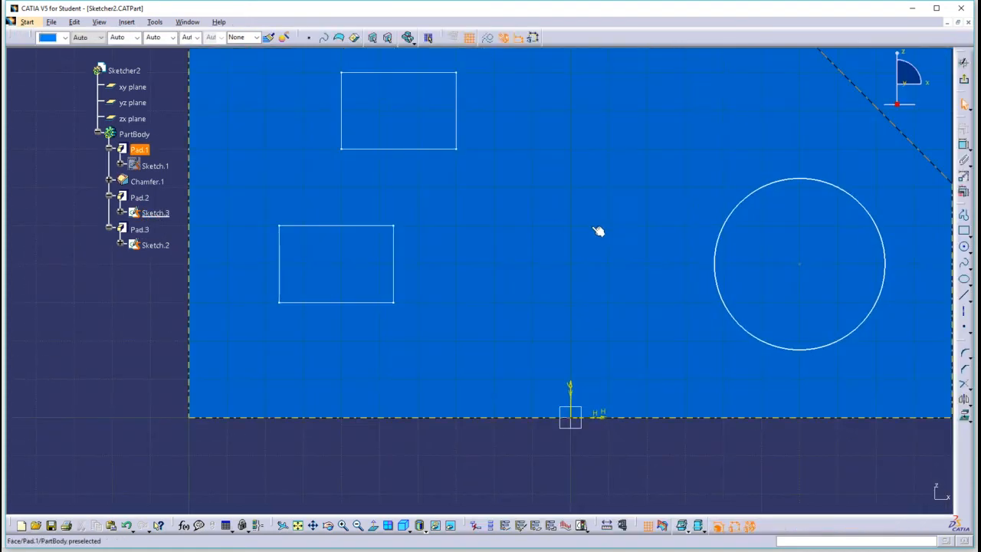
mouse_move(807, 269)
mouse_down()
mouse_move(495, 264)
mouse_move(493, 287)
mouse_move(465, 293)
mouse_up()
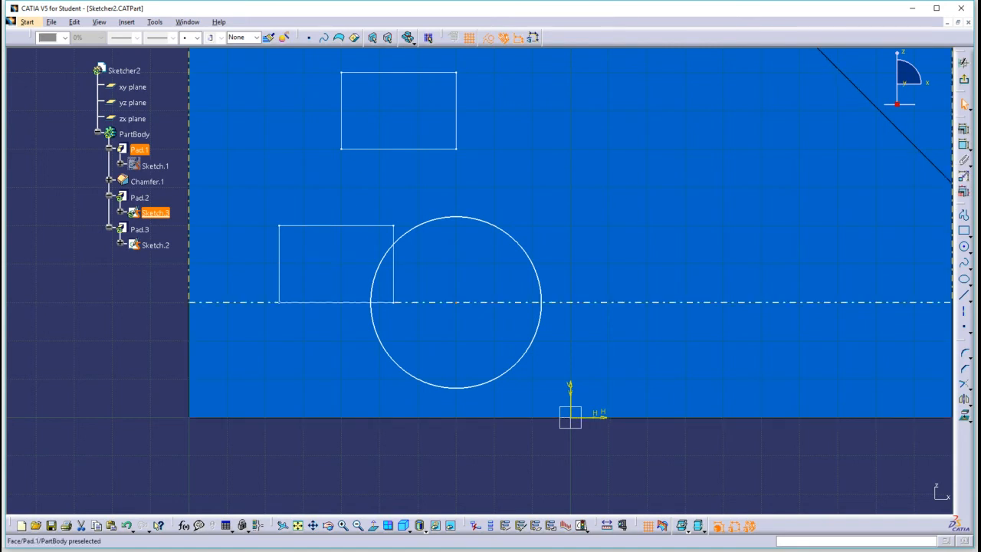
click(964, 84)
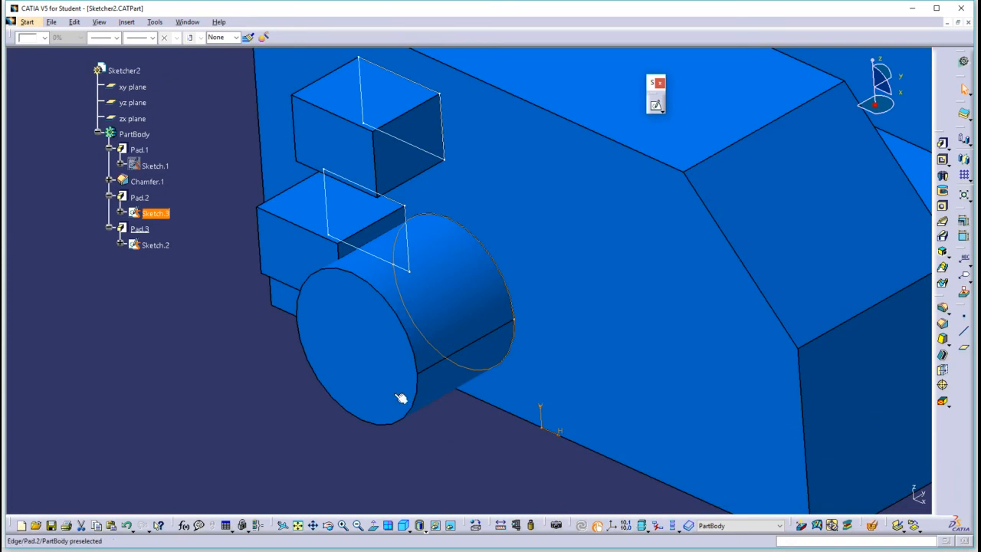
middle_drag(328, 324, 483, 287)
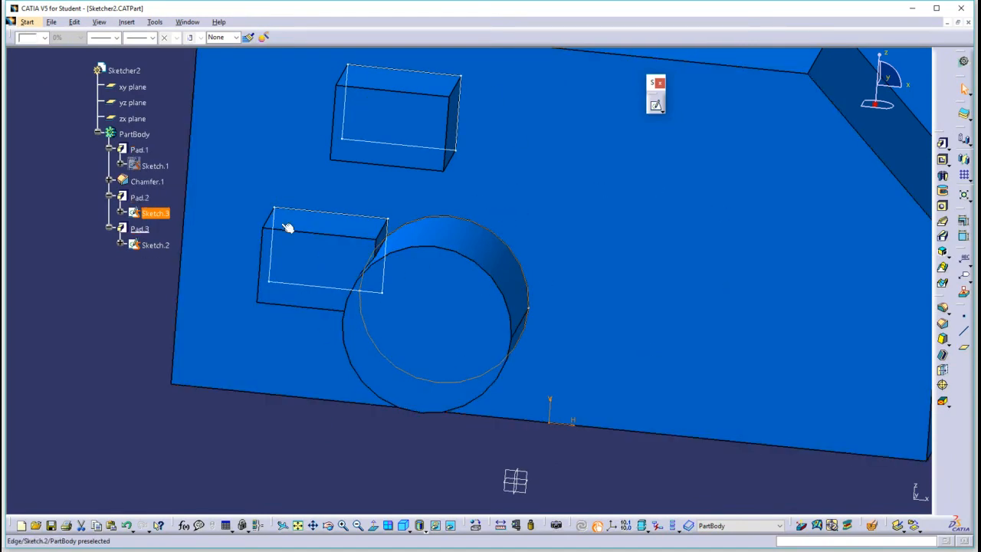
Move the circle in Sketch.3 back toward the chamfered end, clear of both rectangles, exit the sketch and update the part.
double_click(155, 213)
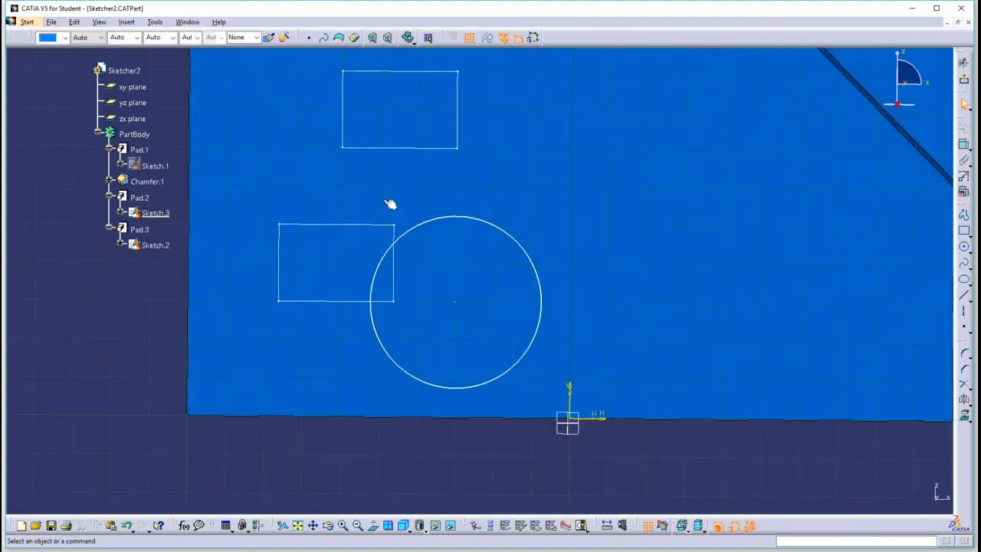
drag(457, 302, 779, 239)
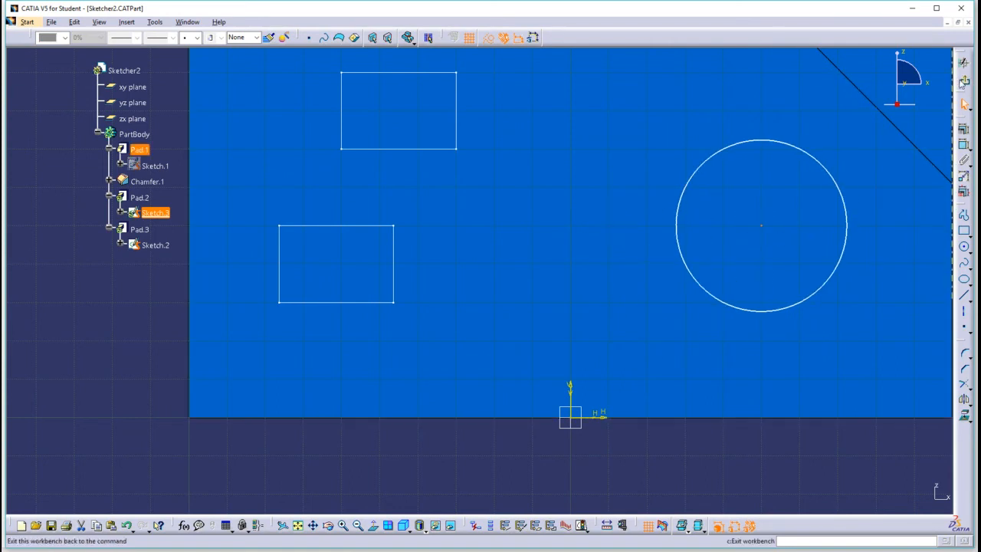
click(963, 80)
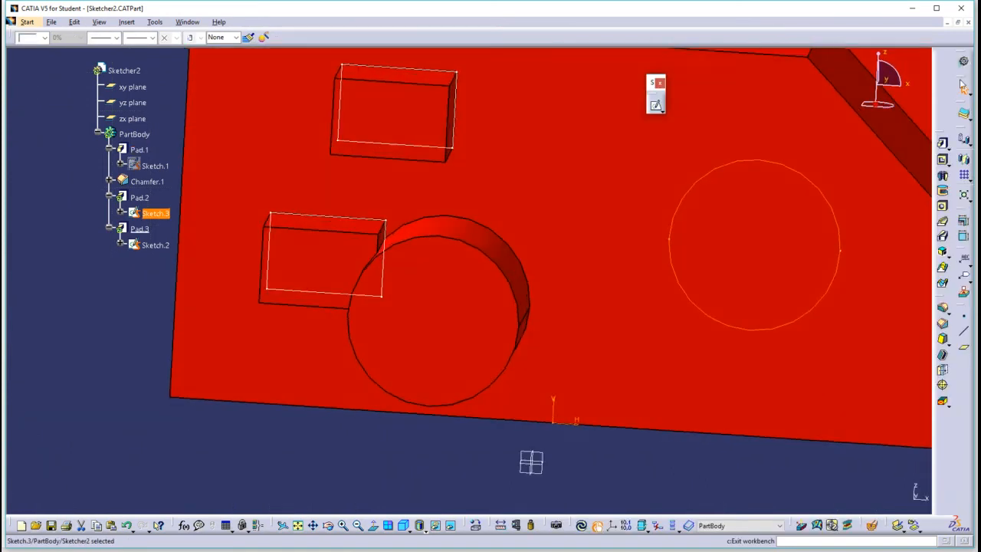
click(597, 526)
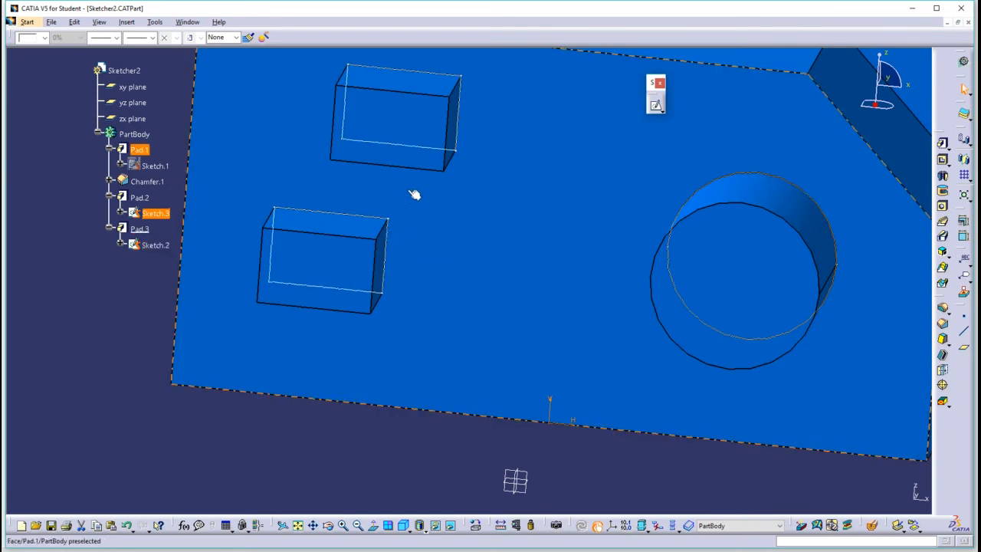
Stretch the upper rectangle in Sketch.2 downward until it overlaps the lower rectangle, and exit the sketch.
double_click(156, 245)
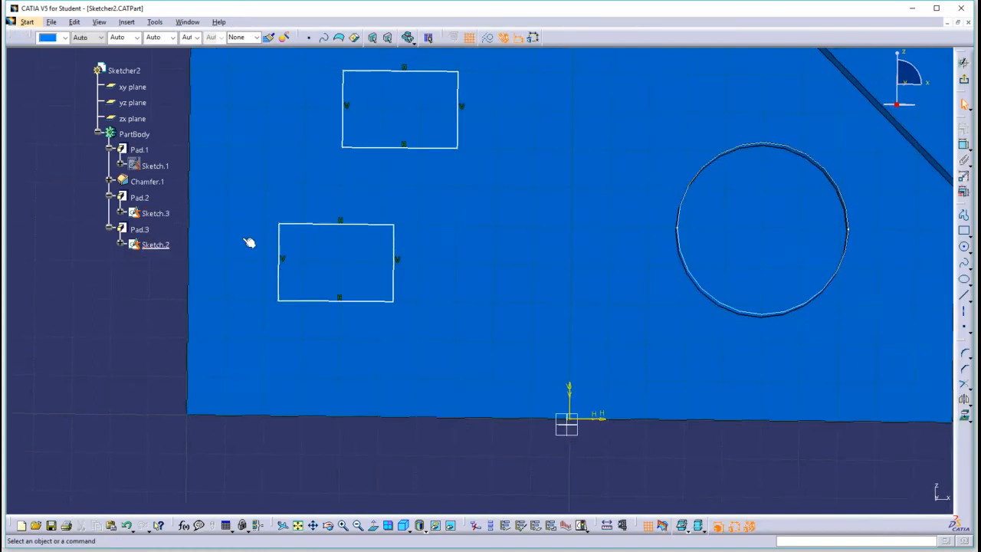
click(414, 150)
drag(415, 150, 426, 258)
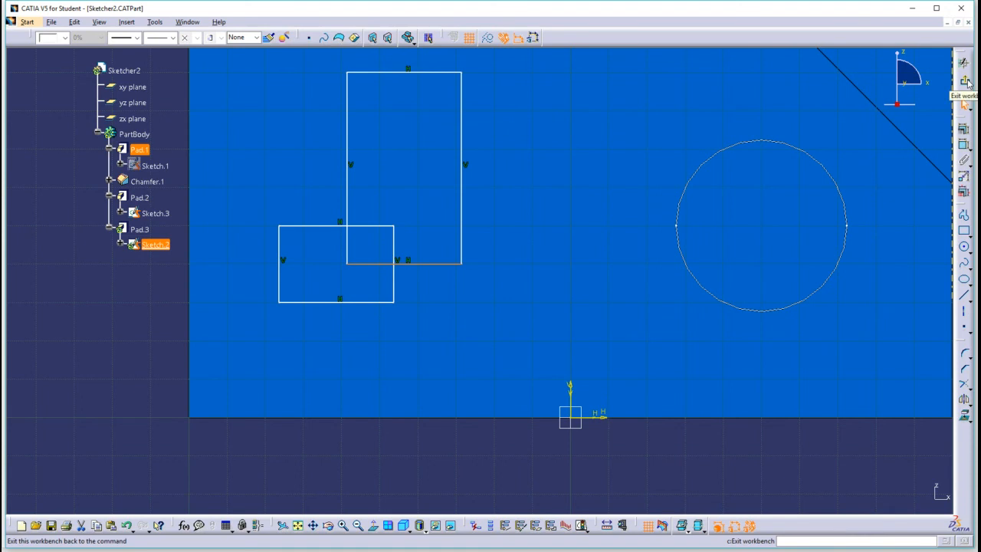
click(965, 82)
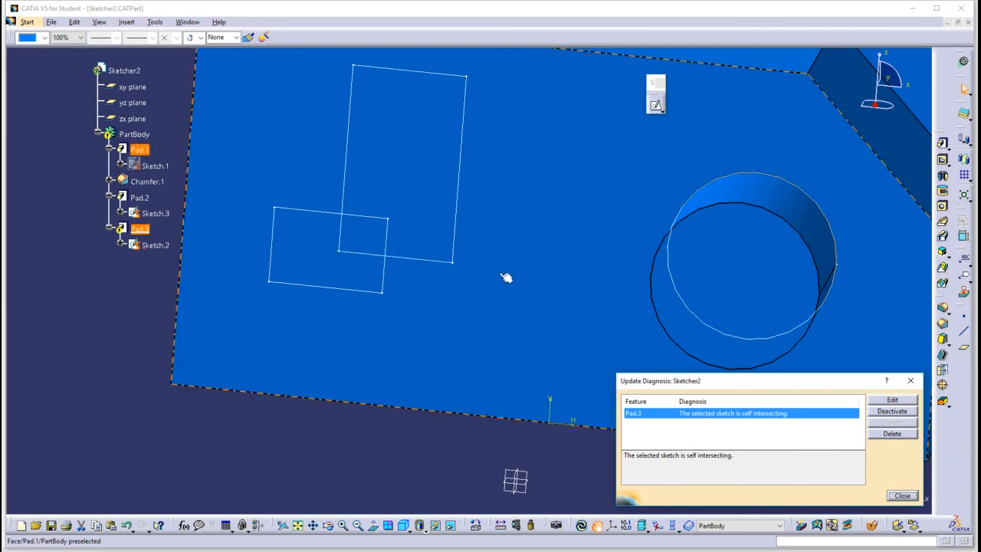
Open Pad.3's definition from the update diagnosis, dismiss the error and close the diagnosis.
click(894, 400)
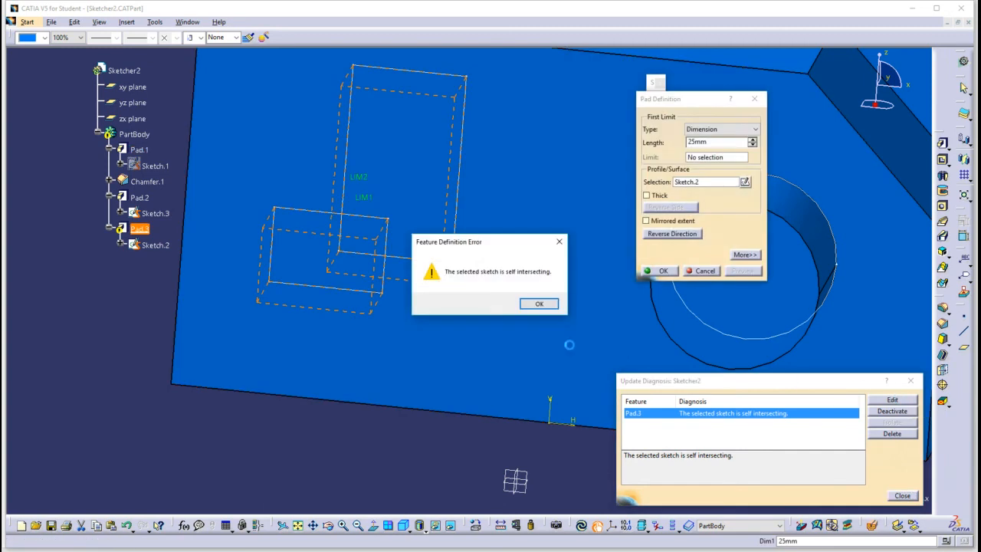
click(536, 304)
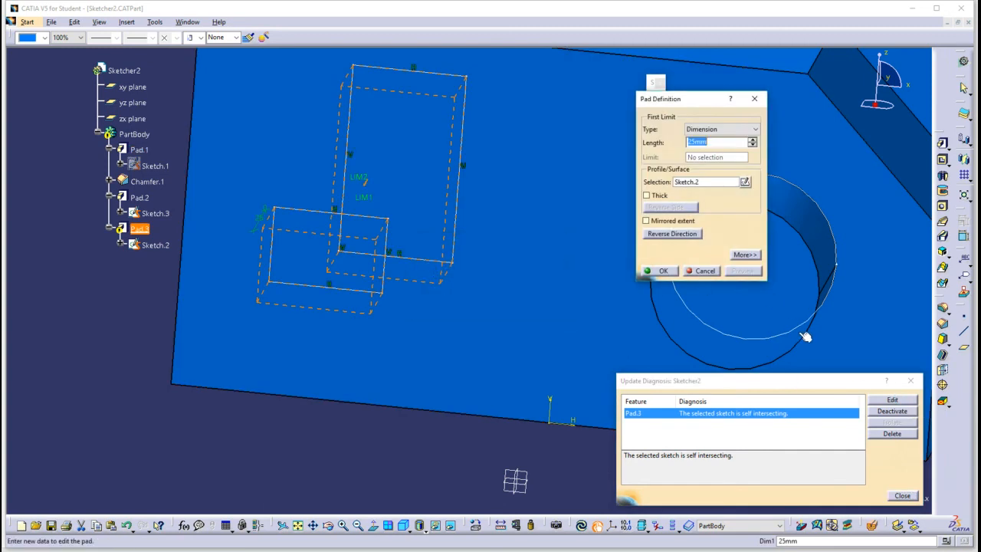
click(903, 496)
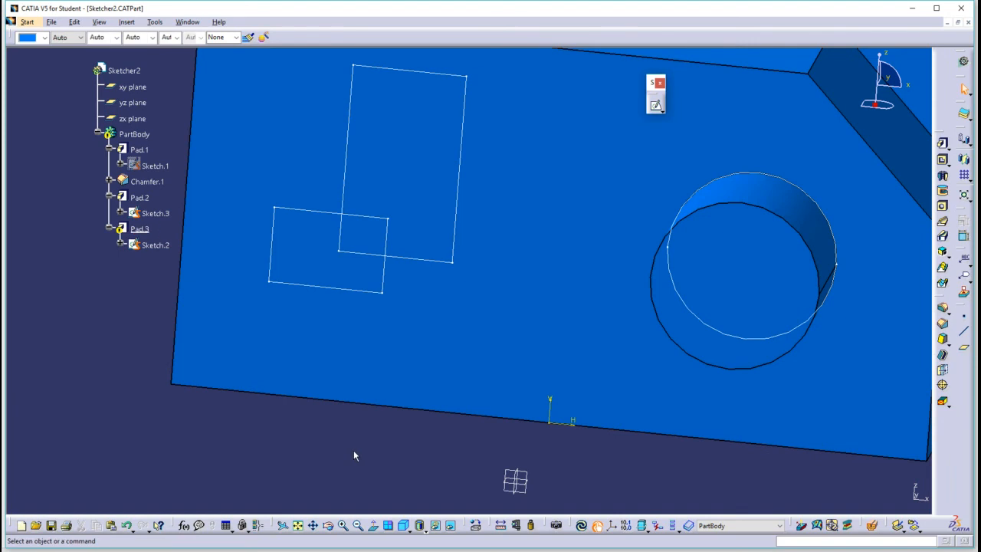